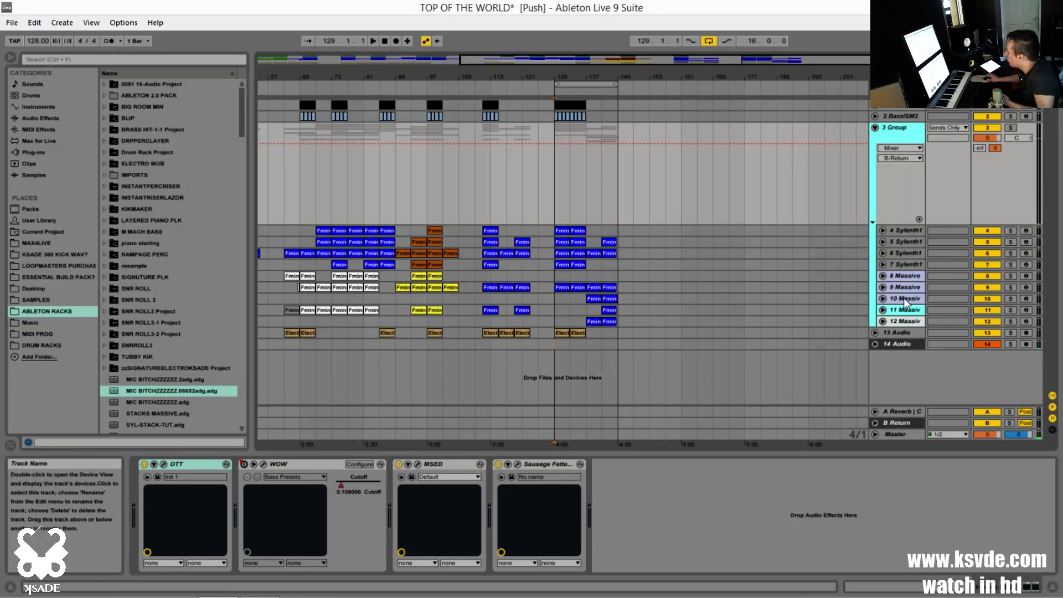
Step: Look through the Massive tracks 12, 11 and 10 and open the Massive plug-in window of track 10
click(904, 322)
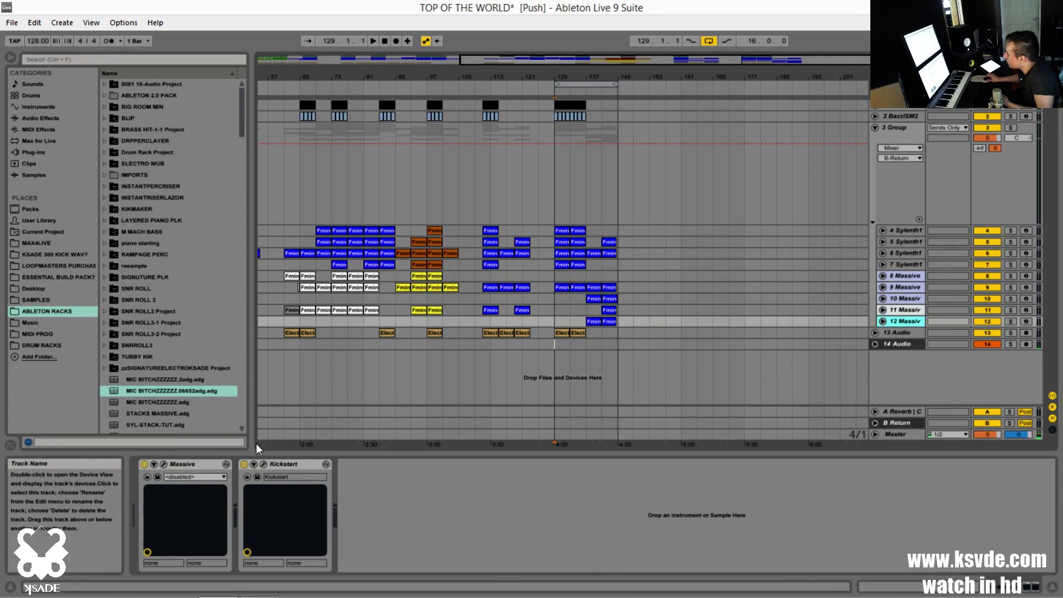
click(906, 310)
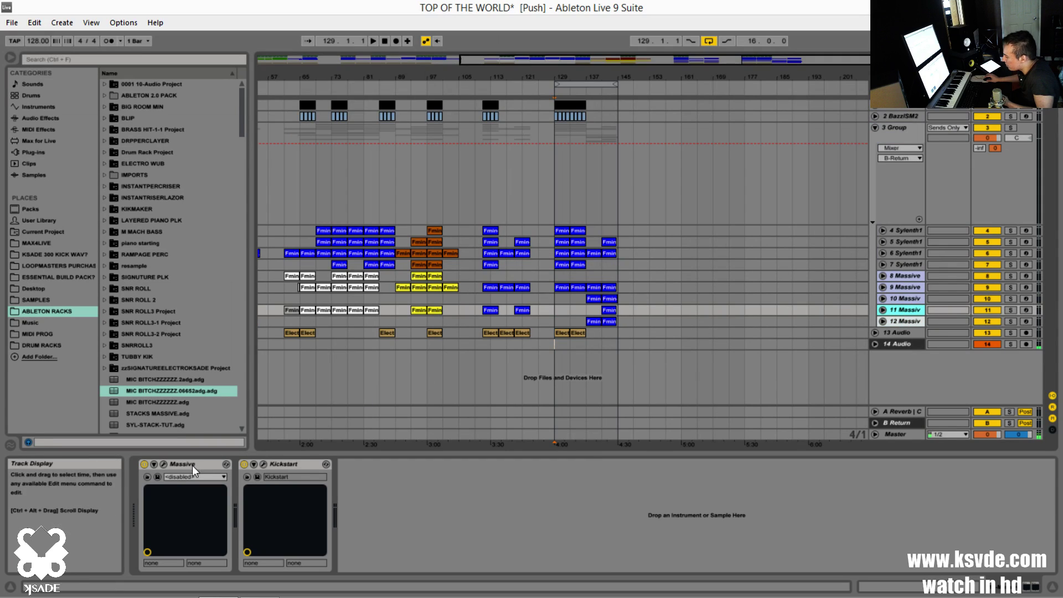
click(907, 298)
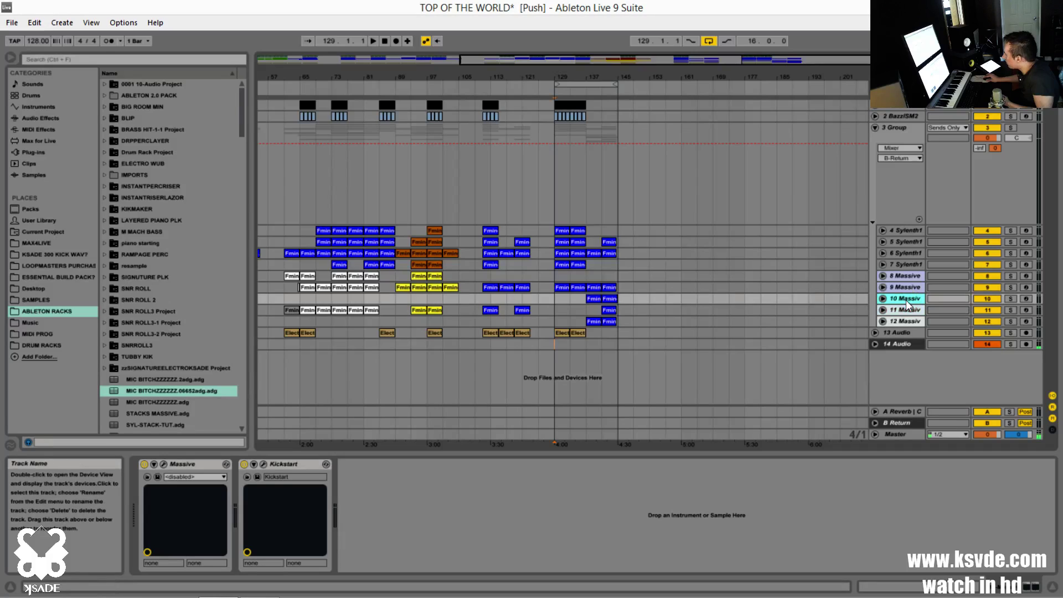
click(163, 464)
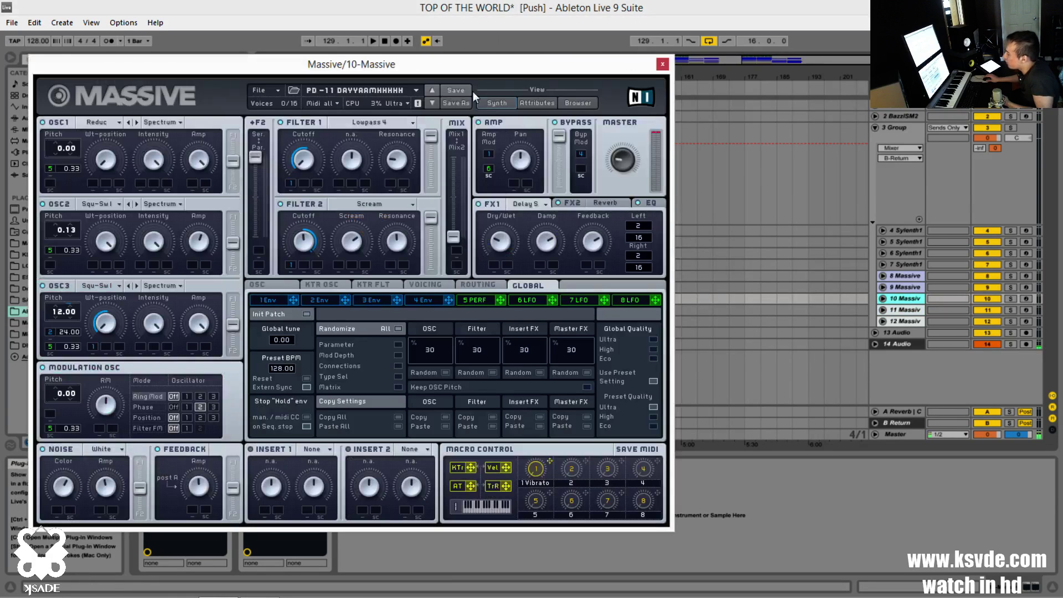
drag(453, 68, 636, 79)
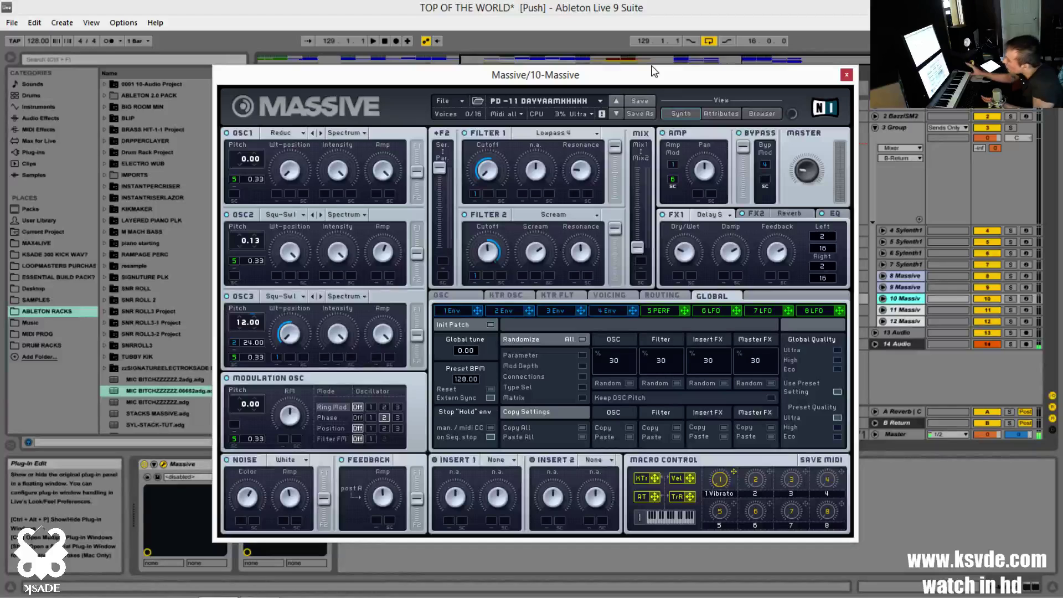
Step: Show Massive's routing page and try the bypass output at the Fx 1 and Fx 2 positions before returning it to EQ
click(656, 298)
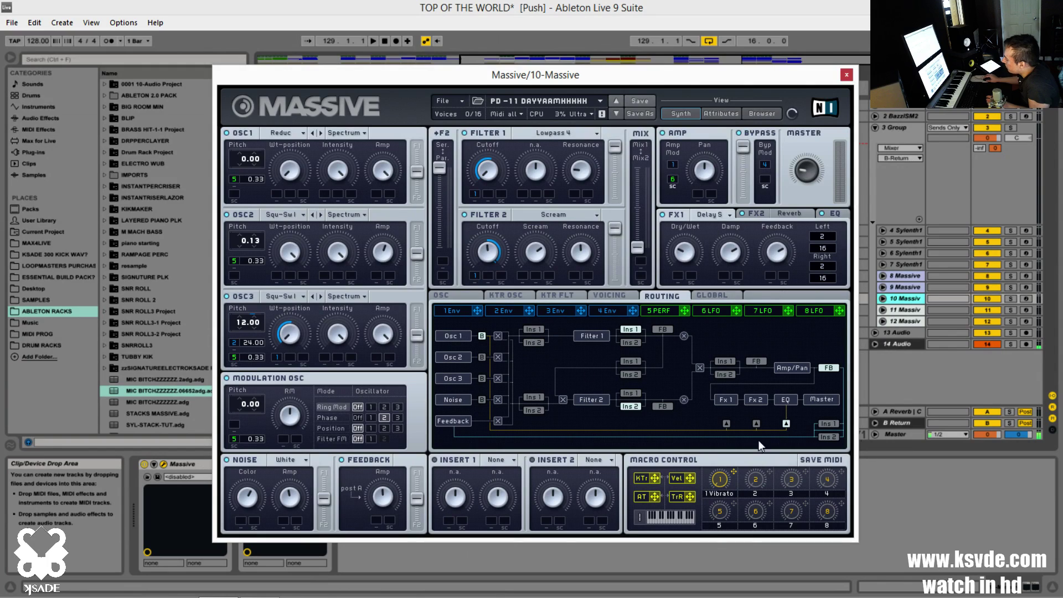
click(727, 422)
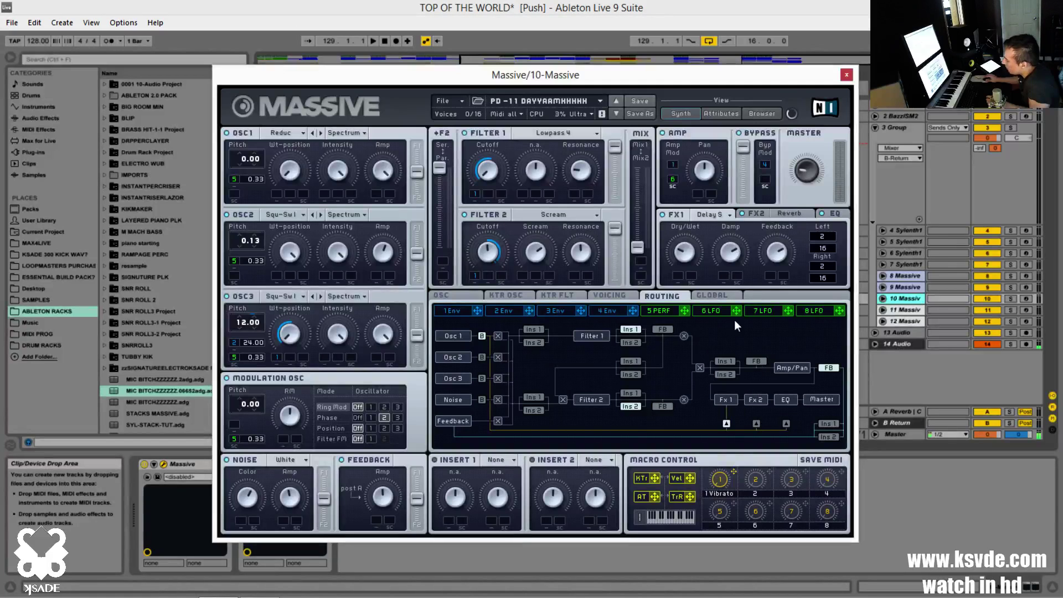
click(756, 423)
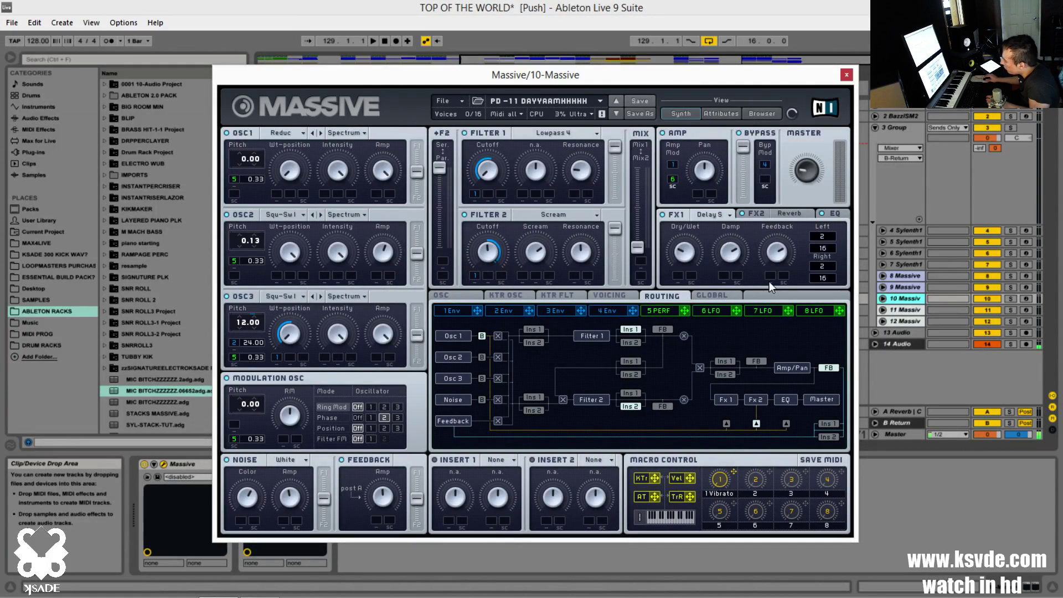
click(786, 424)
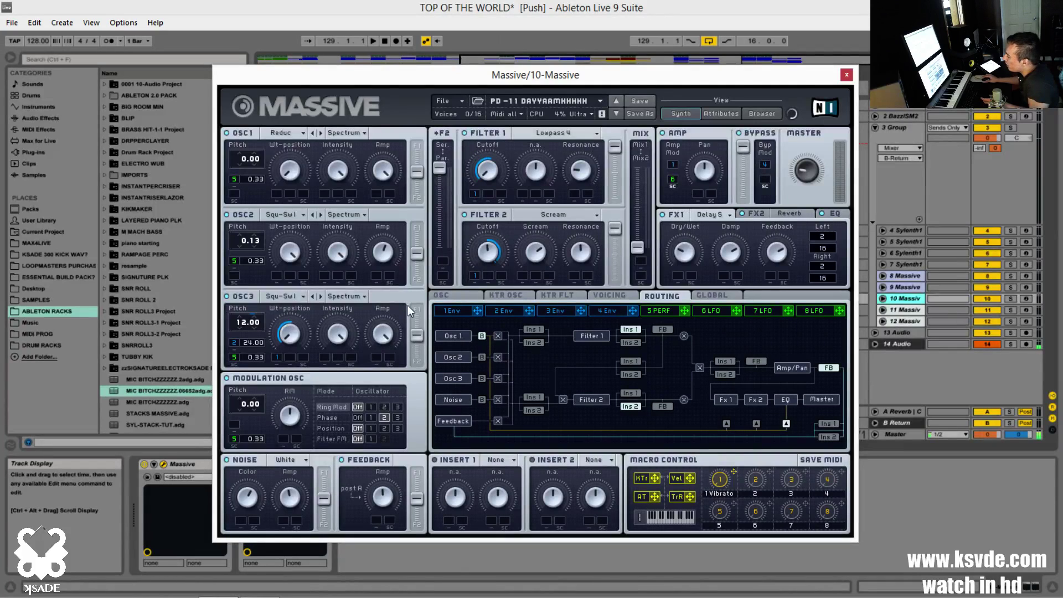
Step: Examine the FX2 Reverb settings, envelopes 4 and 1, the 5 Perf and 6 LFO modulators, and the Amp Mod assignment
click(769, 216)
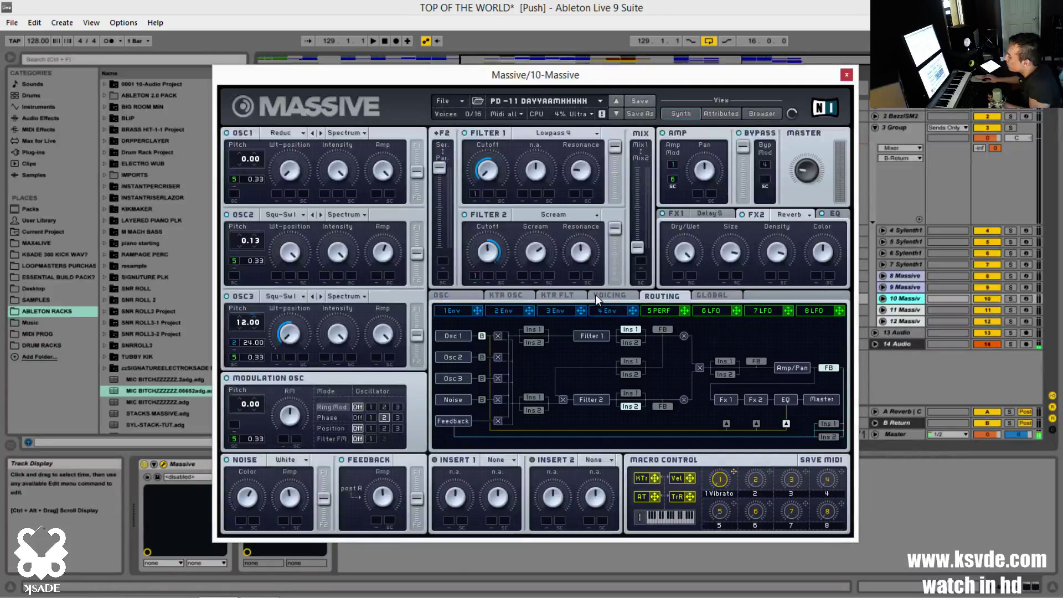
click(604, 311)
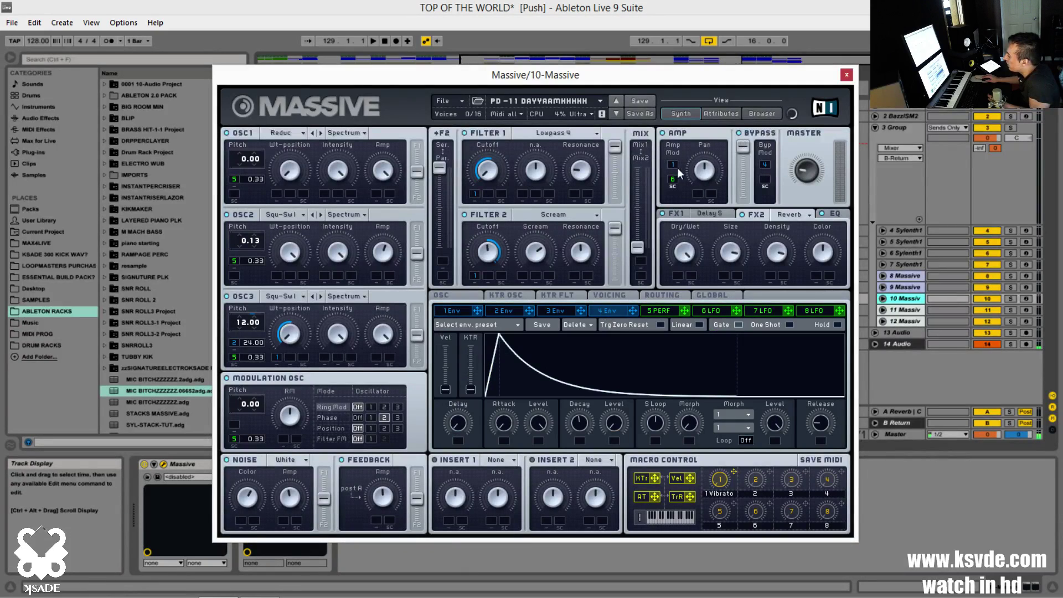
click(451, 309)
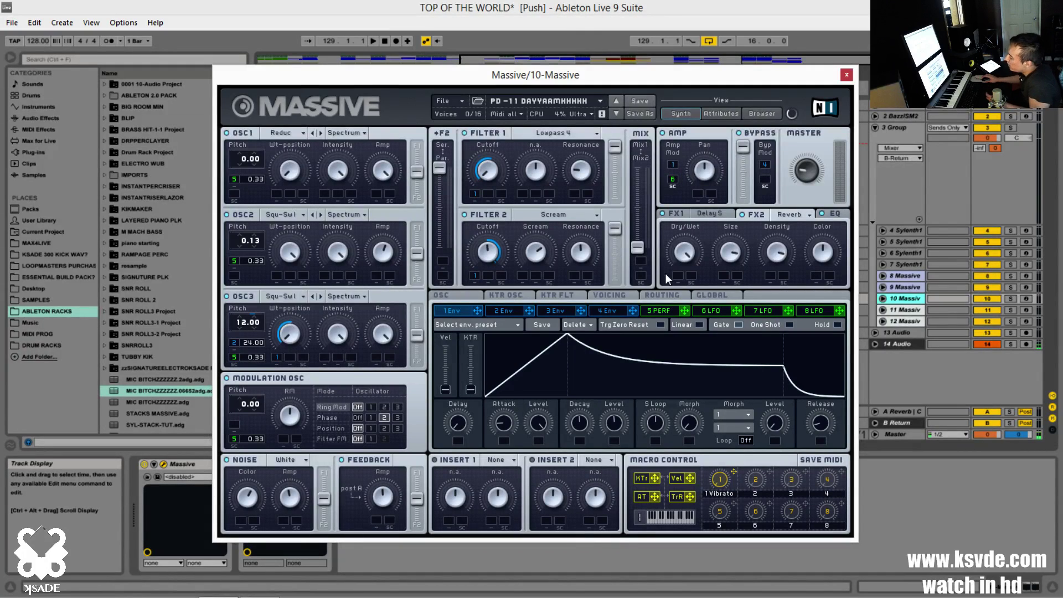
click(708, 310)
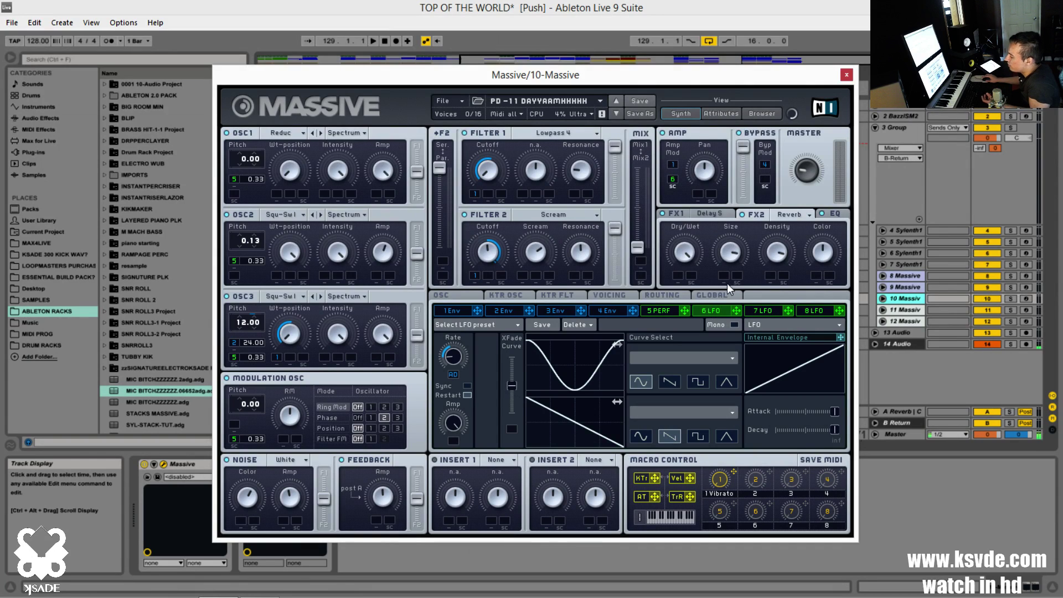
click(653, 309)
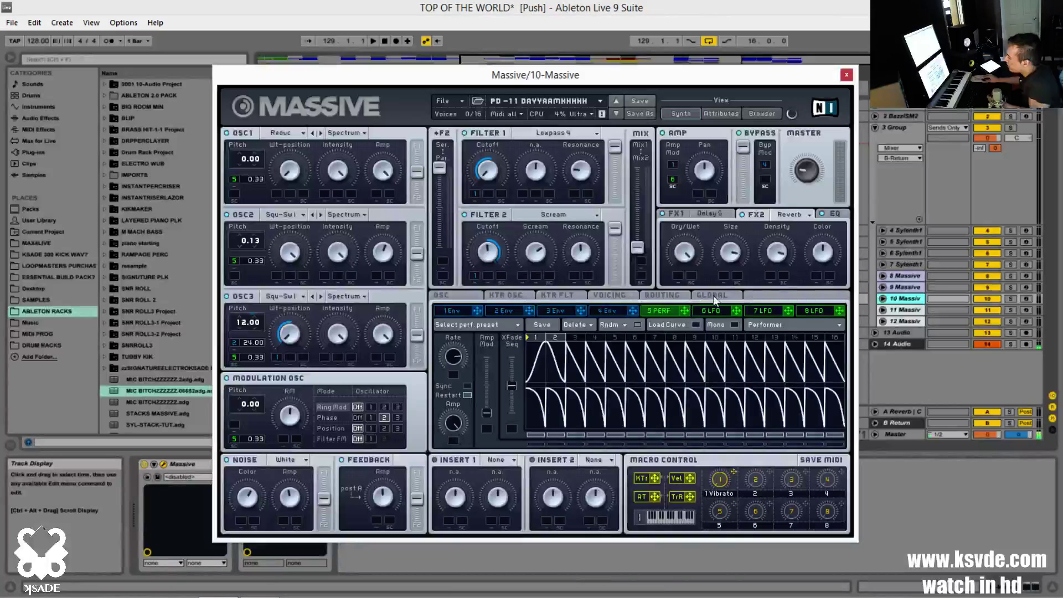
click(703, 311)
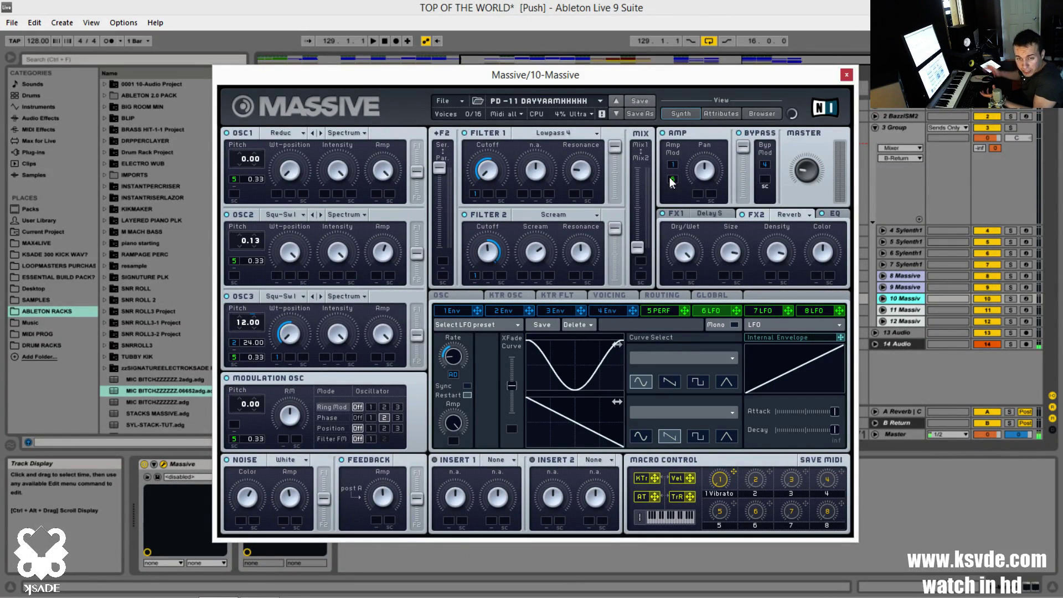
drag(670, 177, 669, 177)
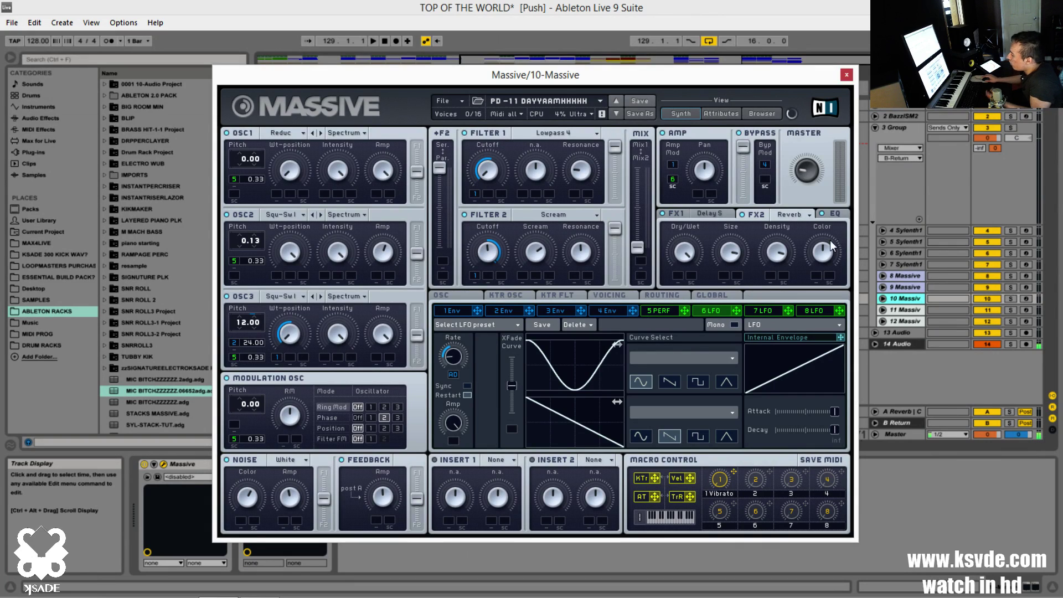
Step: Return to the routing page and try Noise and Osc 3 as the bypass source before restoring Osc 1
click(690, 295)
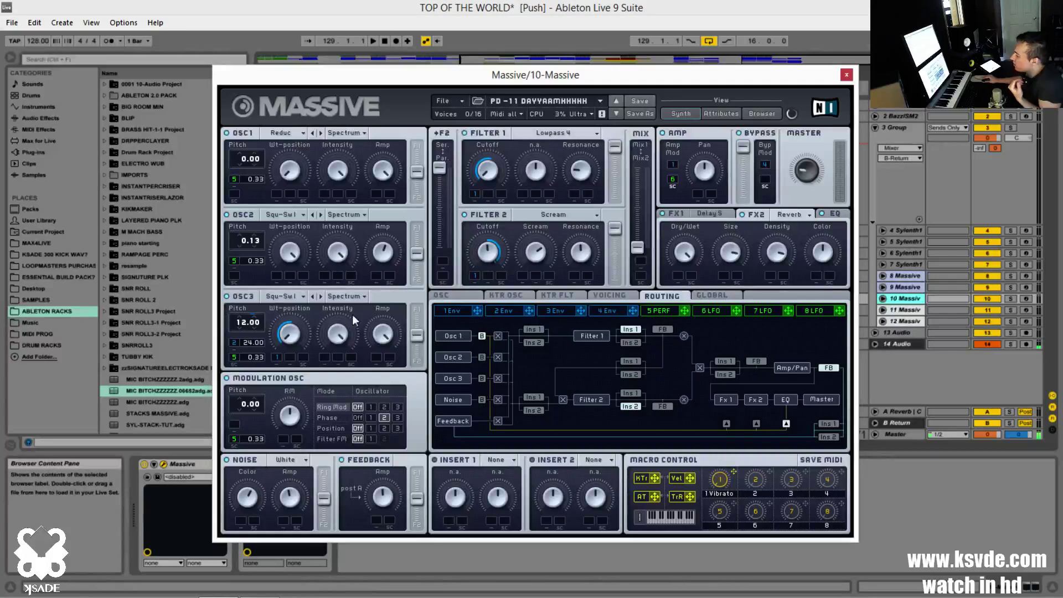
click(481, 399)
click(481, 377)
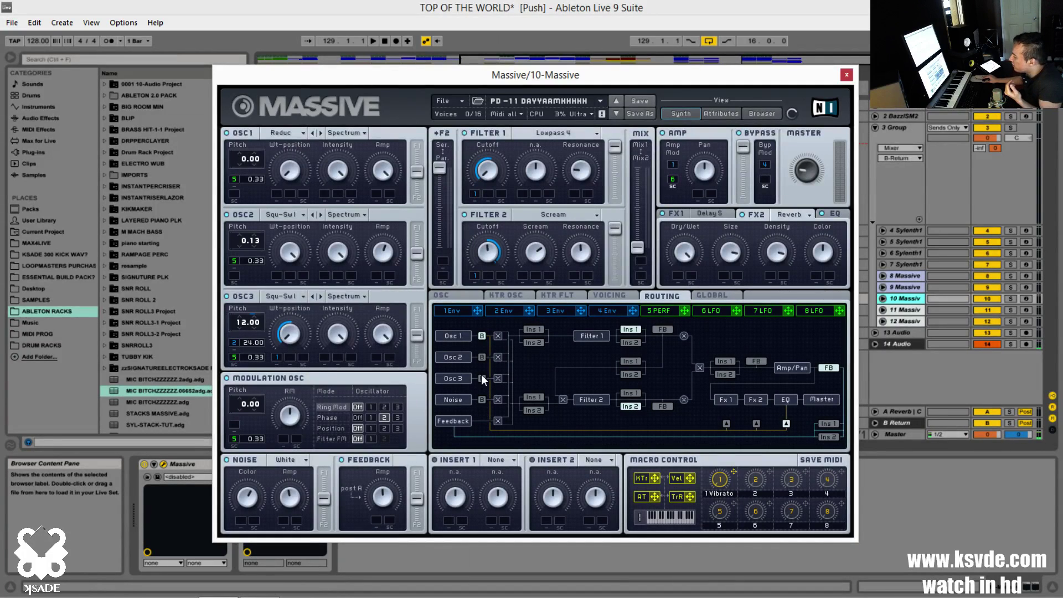
click(481, 336)
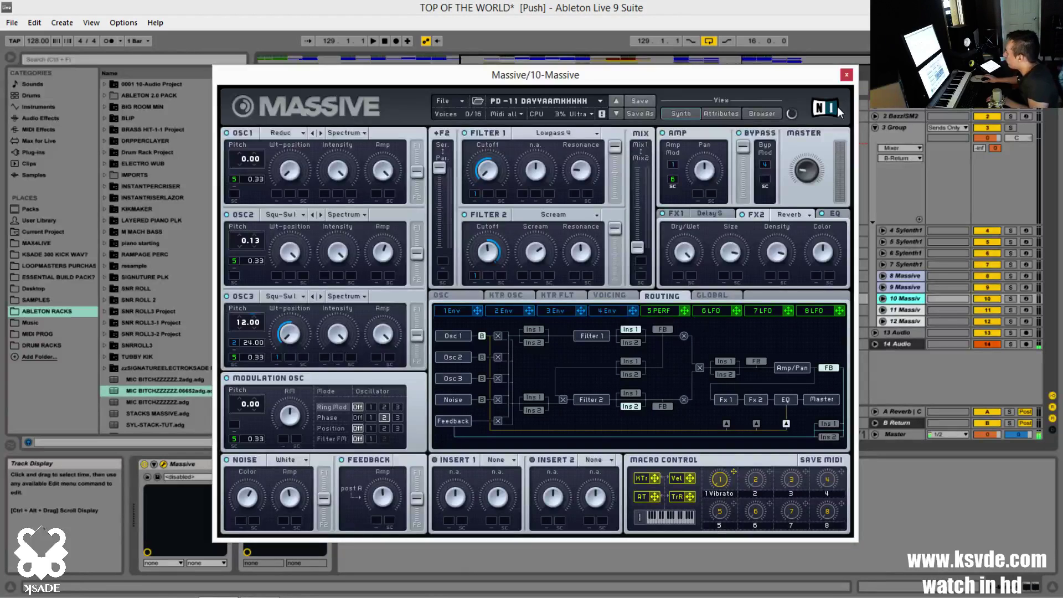
Step: Solo track 10 and play the arrangement from bar 137
drag(796, 77, 666, 448)
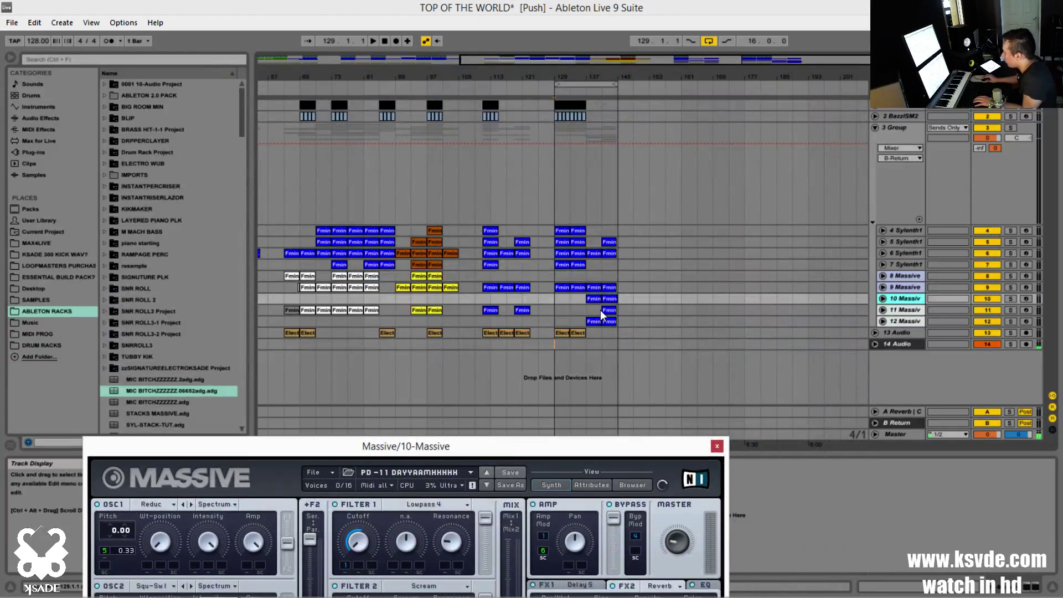
click(910, 299)
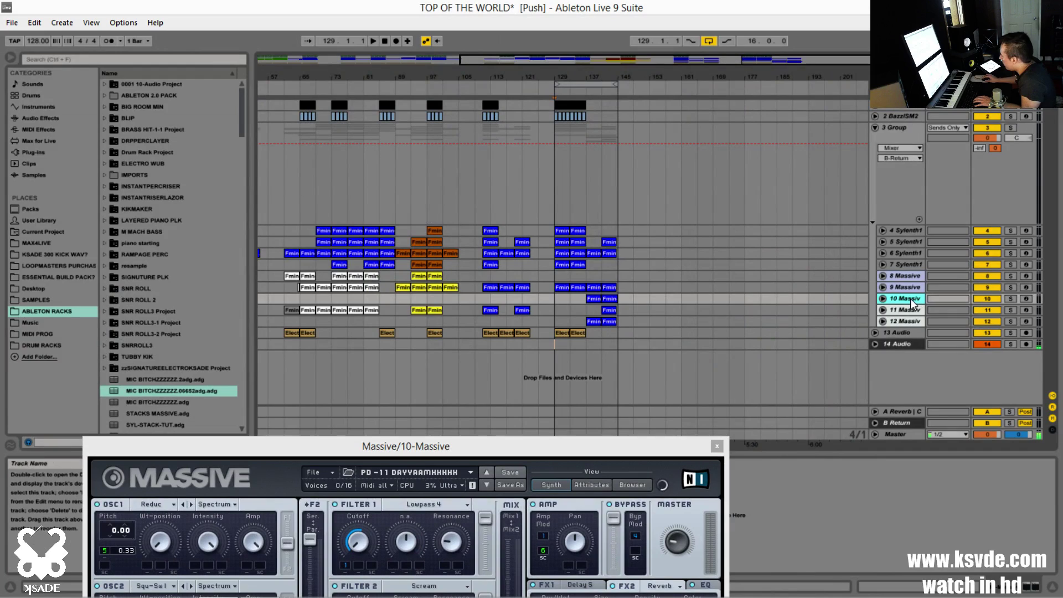
click(589, 309)
click(1009, 298)
key(space)
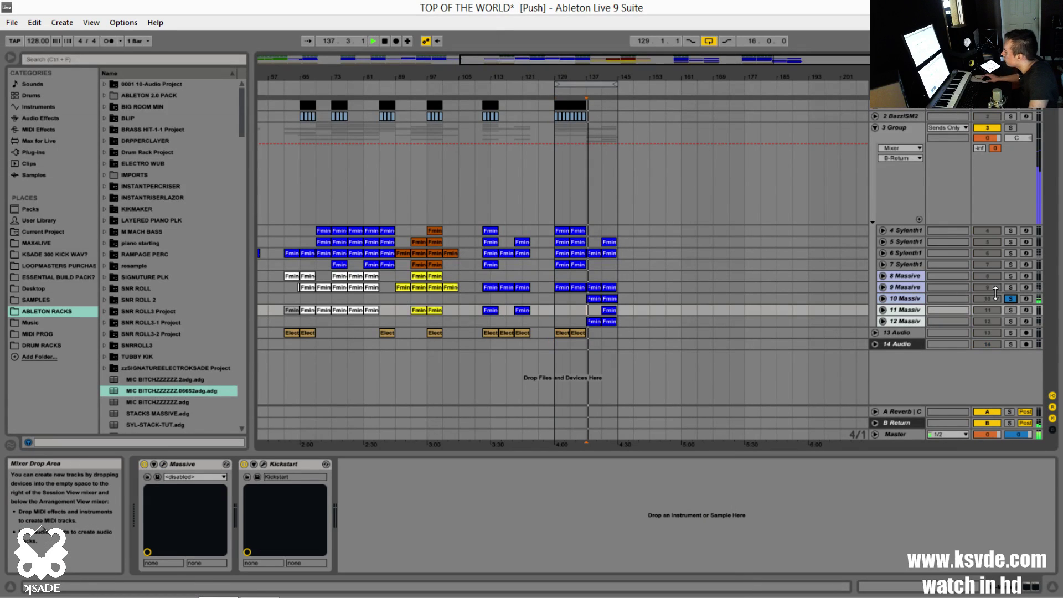
Step: Reopen the Massive window of track 10 and turn off the track's solo
click(906, 299)
drag(497, 135, 637, 107)
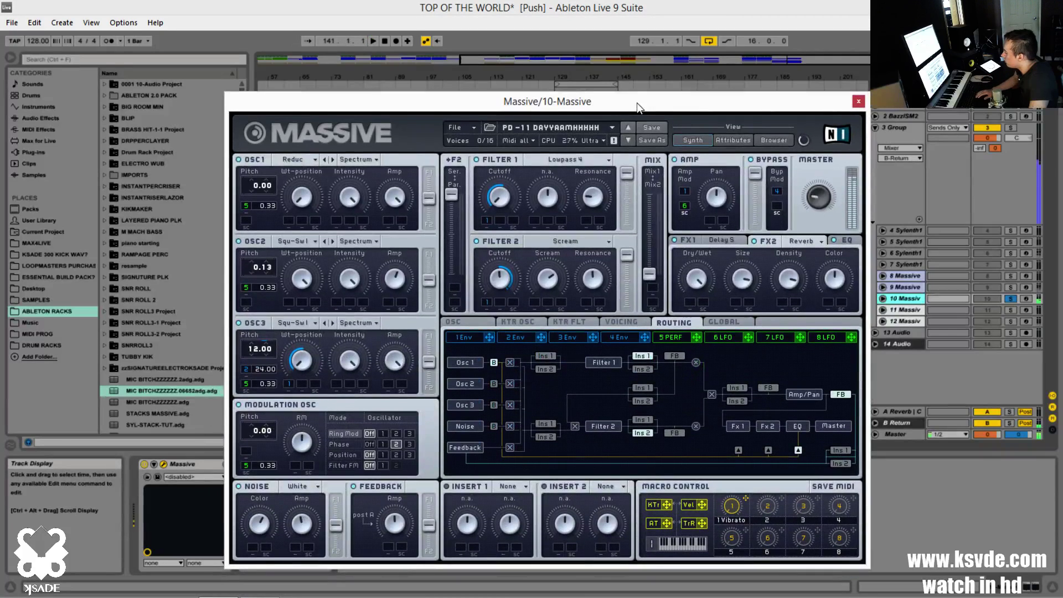
click(1011, 299)
Step: Copy the last clip on track 10 to bar 153
drag(685, 102, 474, 353)
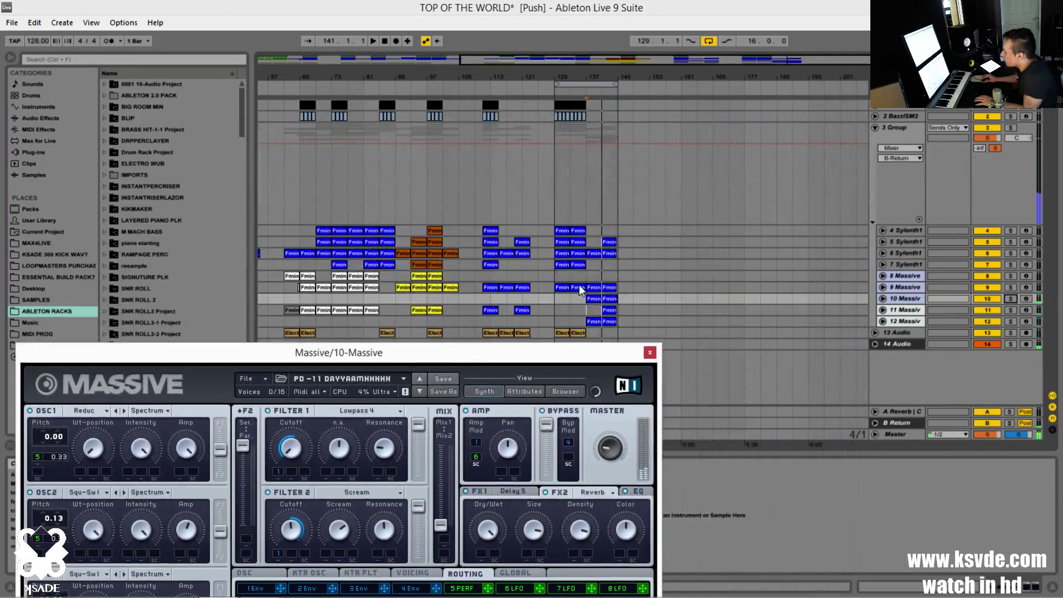
click(609, 299)
drag(609, 301, 659, 300)
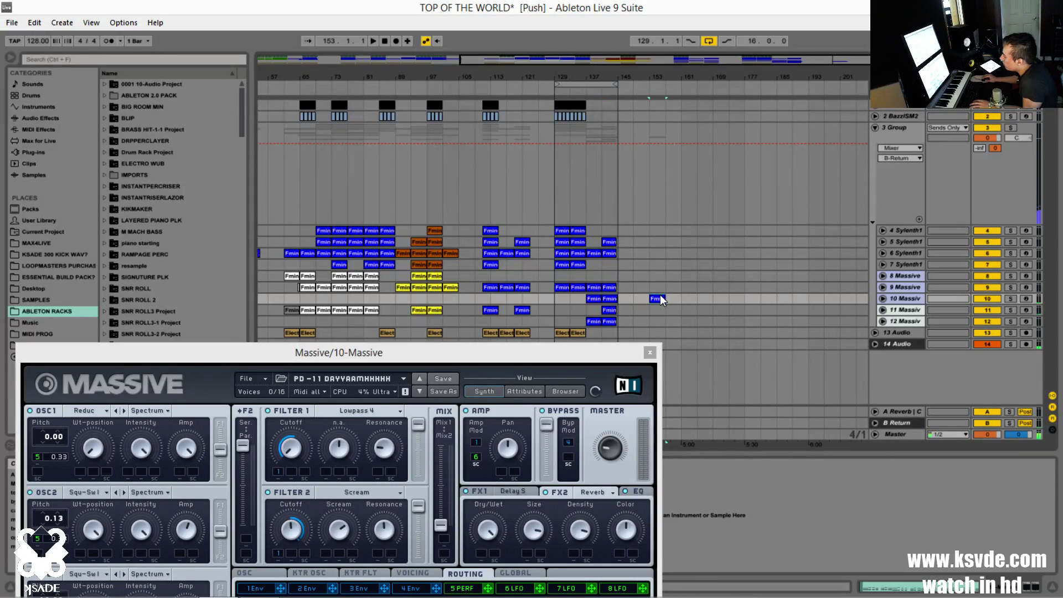
Step: Set the arrangement loop to the copied clip at bar 153 and reposition the Massive window for full view
drag(522, 352, 481, 126)
click(660, 300)
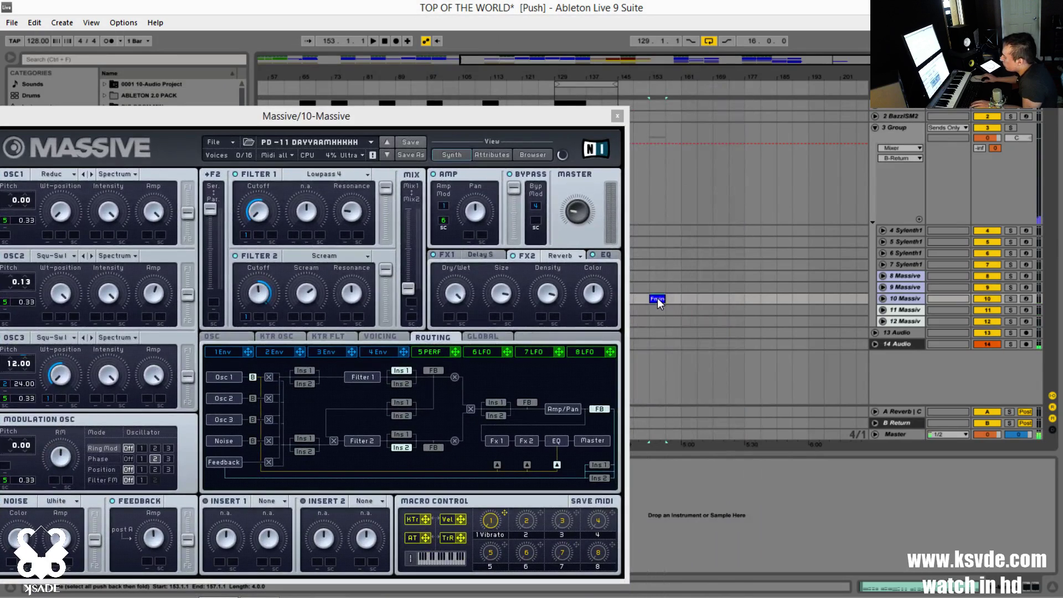
key(ctrl+l)
click(391, 123)
drag(390, 123, 550, 99)
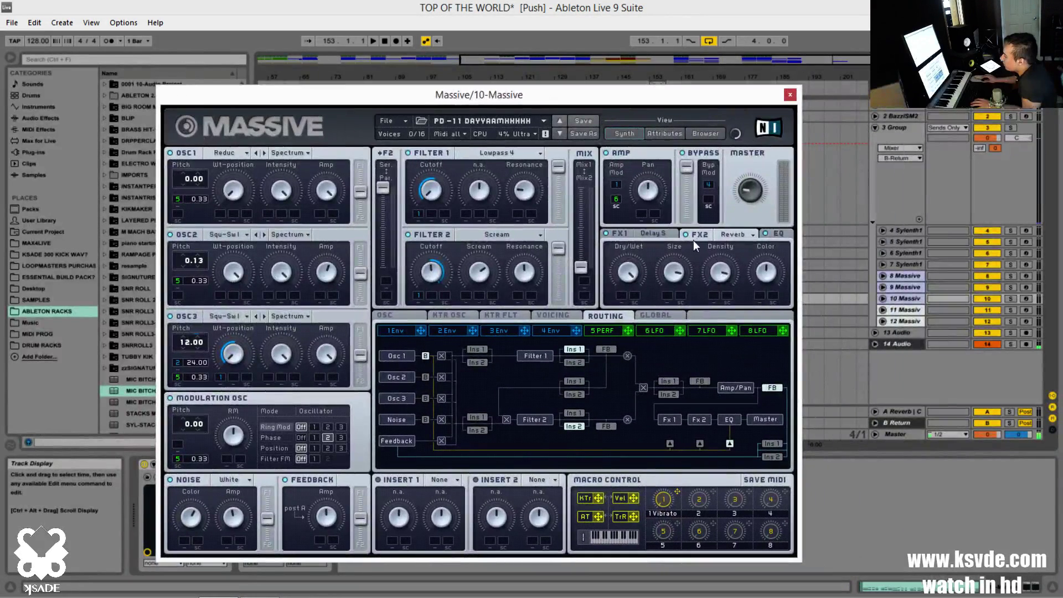
Step: Try lowering Massive's bypass level to minimum and raising it back to maximum with the FX2 Reverb shown
click(729, 234)
click(622, 275)
drag(688, 166, 687, 220)
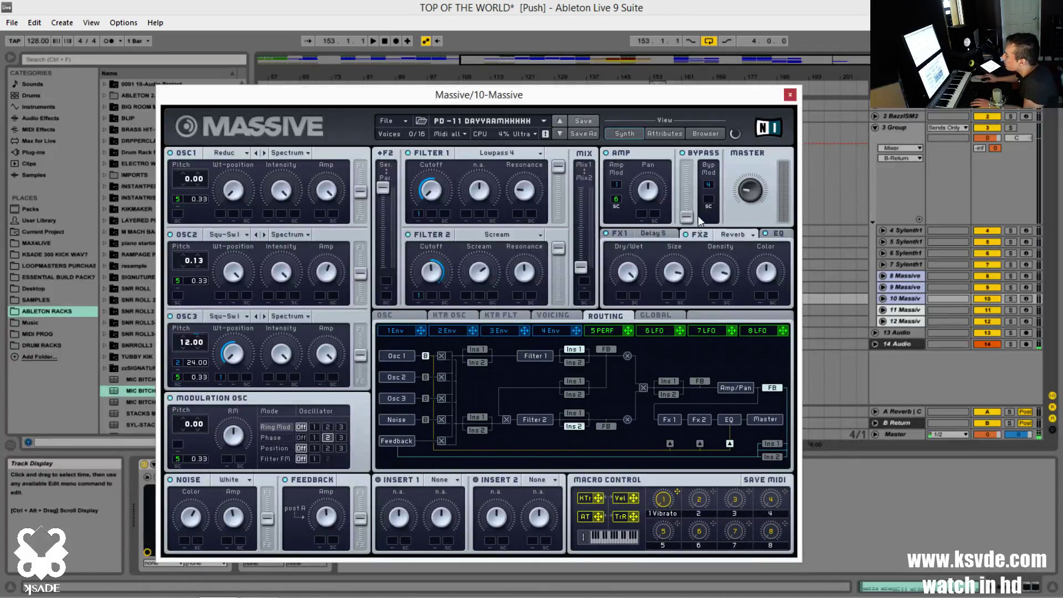
drag(691, 191, 693, 114)
drag(686, 166, 683, 135)
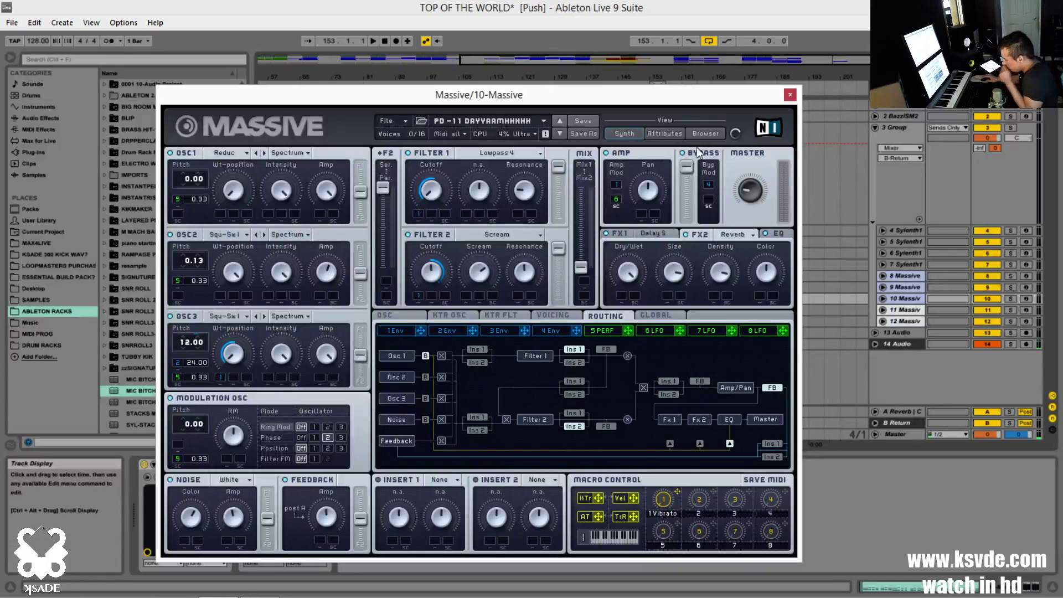
Step: Play the looped clip with the bypass level at minimum, stop playback and return the bypass level to maximum
drag(691, 173, 708, 303)
key(space)
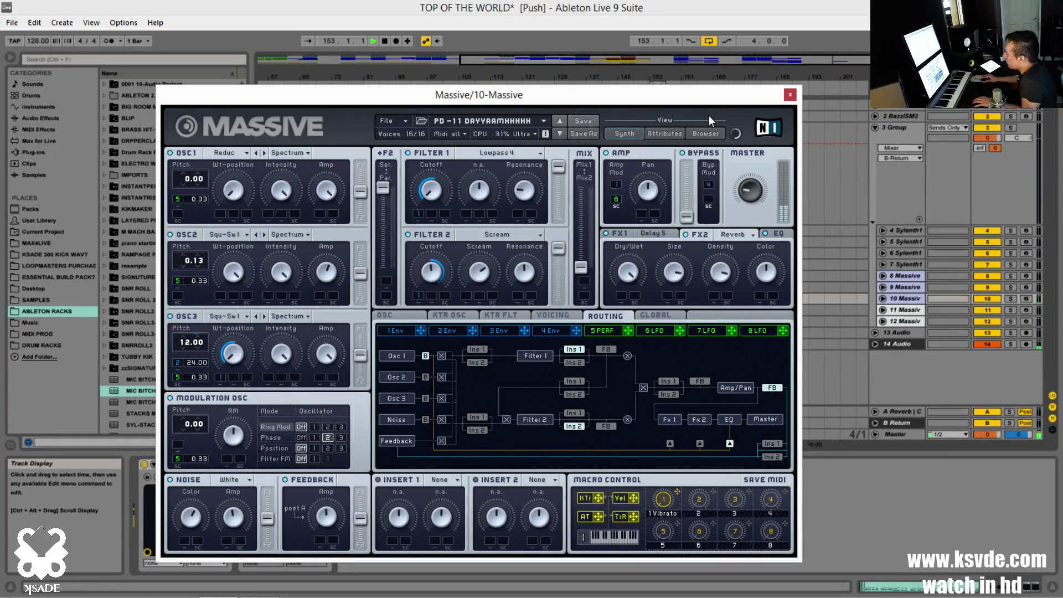
mouse_move(696, 102)
mouse_down()
mouse_move(487, 216)
mouse_move(656, 130)
mouse_move(690, 94)
mouse_up()
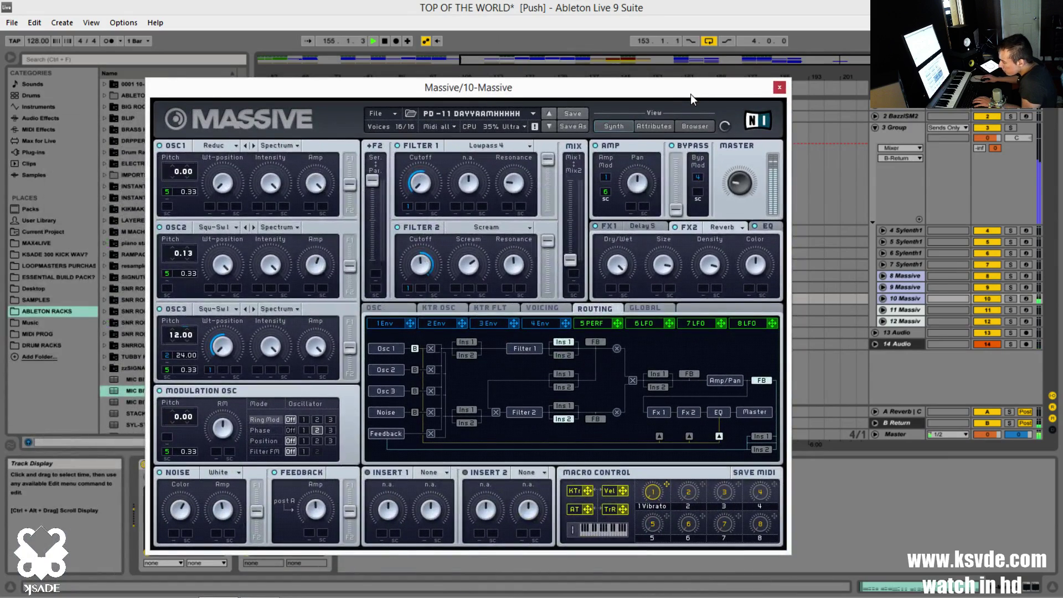
key(space)
drag(675, 209, 686, 102)
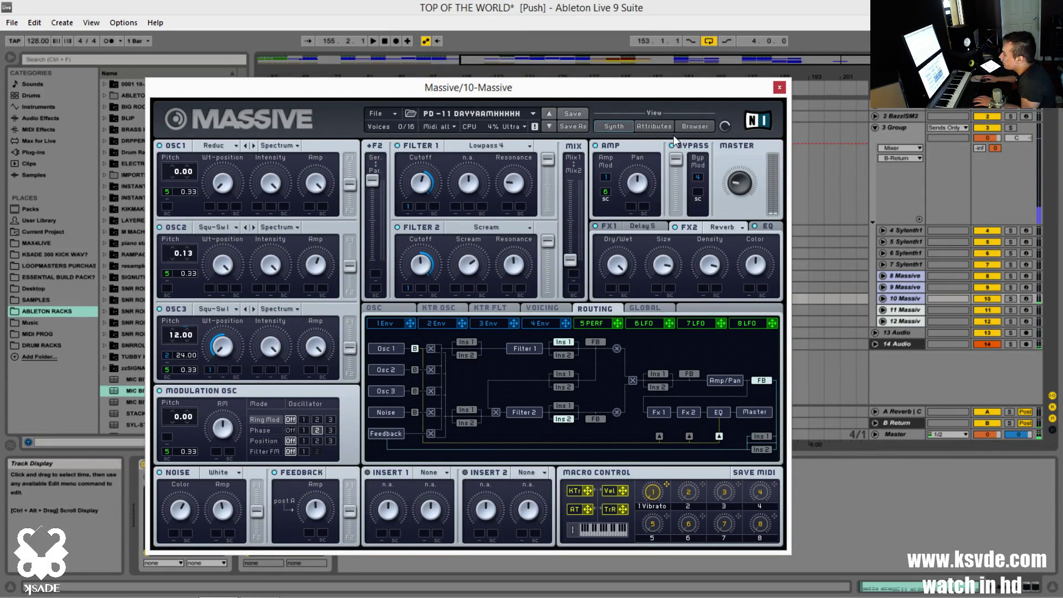
Step: Lower the bypass level to minimum, reduce the FX2 Reverb Dry/Wet amount and play the looped clip
drag(667, 98, 551, 142)
key(space)
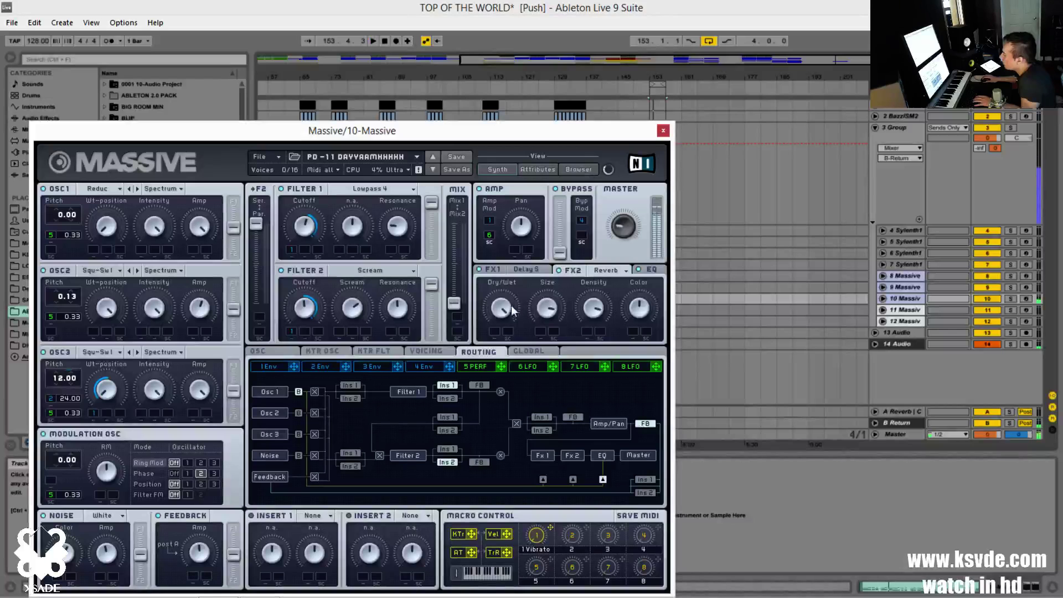
key(space)
drag(547, 135, 574, 95)
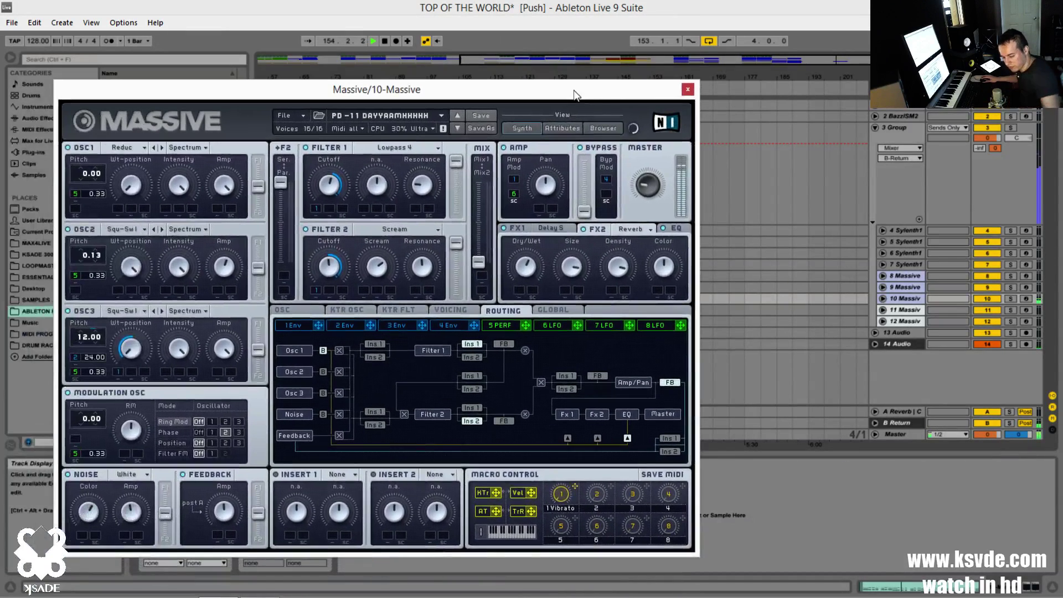
drag(575, 94, 650, 90)
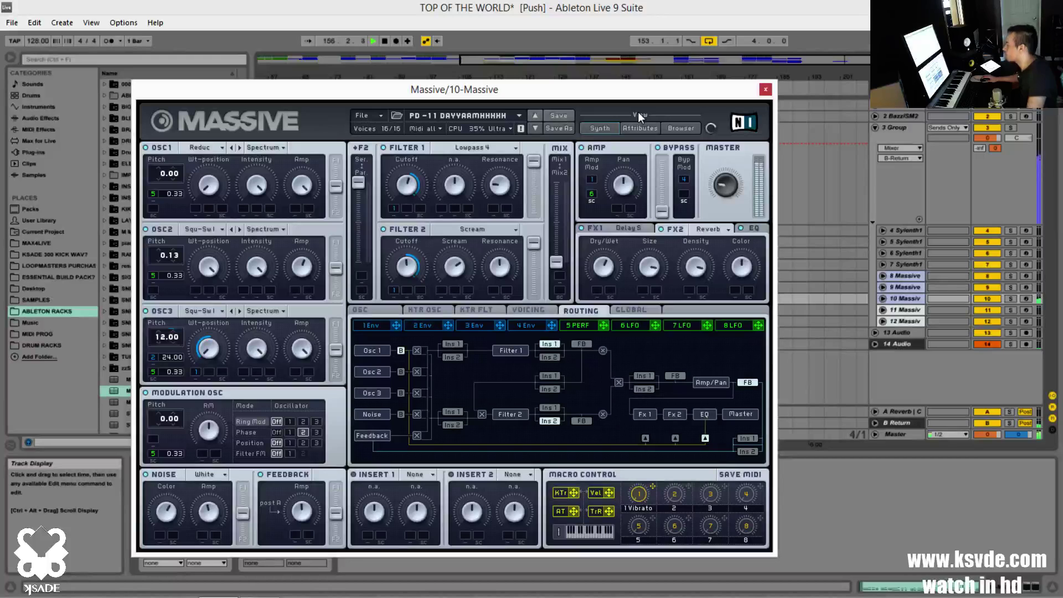
Step: Stop playback, raise Massive's bypass level back to maximum and reposition the plug-in window
key(space)
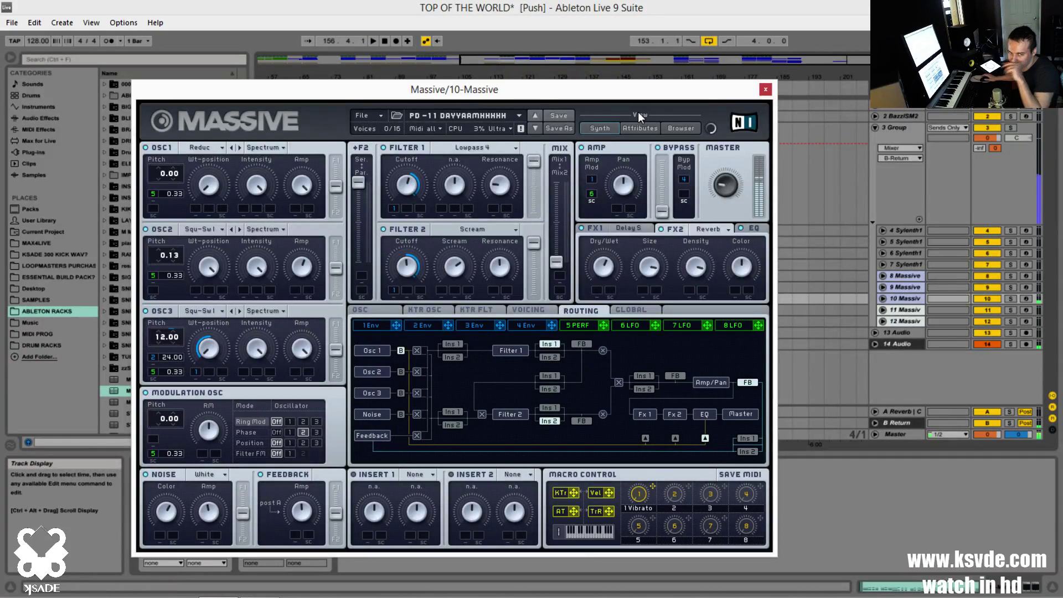
drag(689, 93, 718, 113)
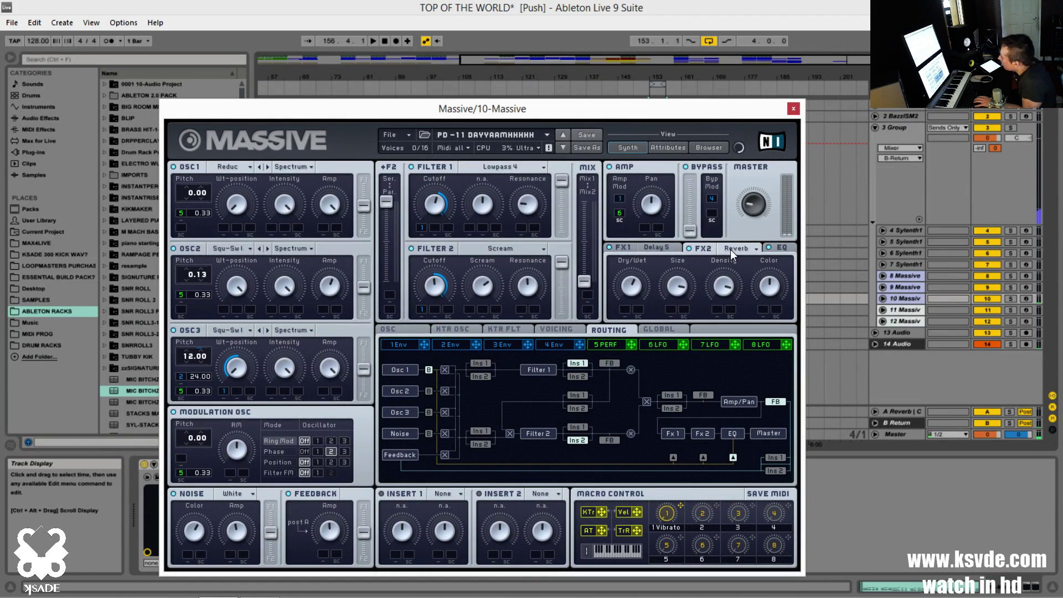
drag(690, 230, 693, 150)
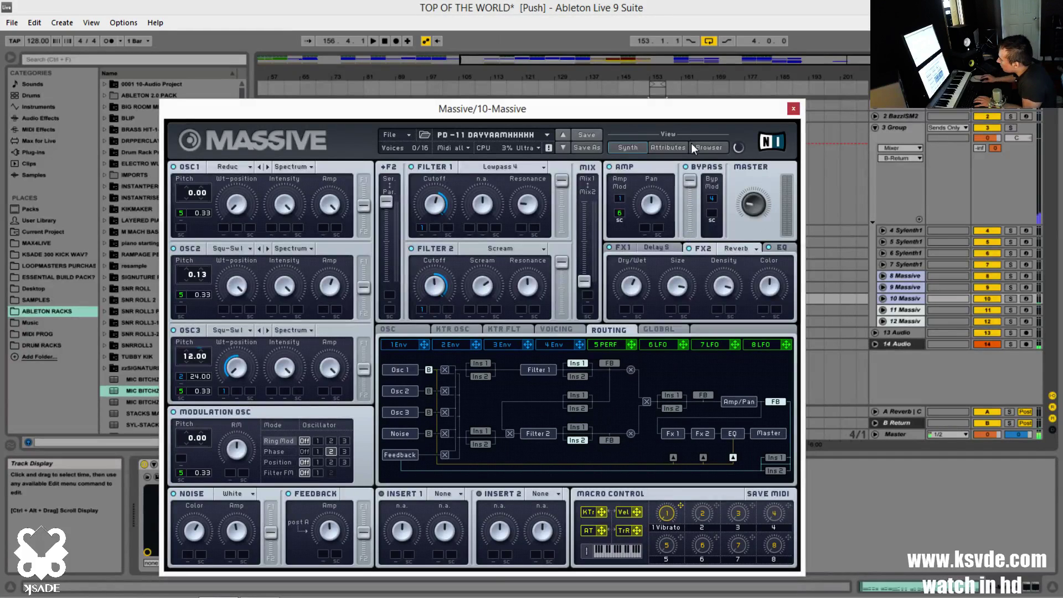
drag(665, 105, 708, 82)
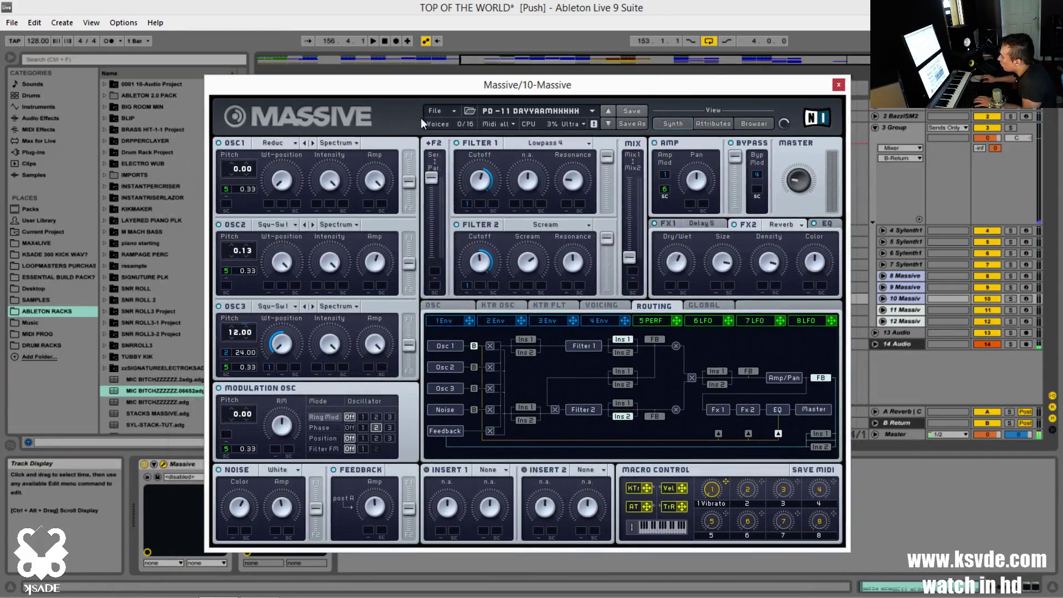
Step: Start a new sound in Massive and set the OSC1 wavetable to Melancholia
click(434, 111)
click(441, 112)
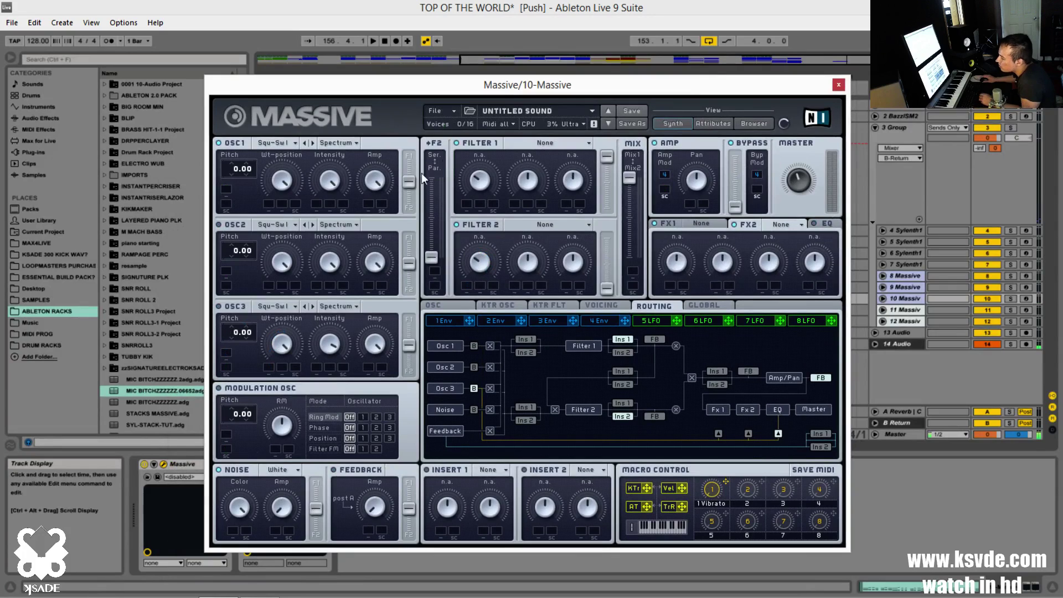
click(262, 143)
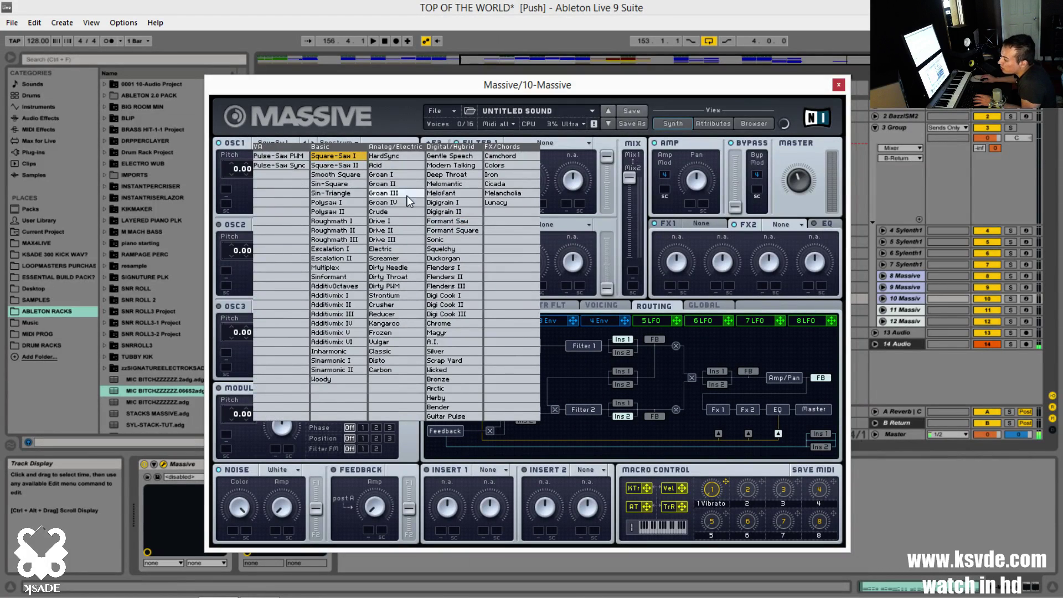
click(525, 195)
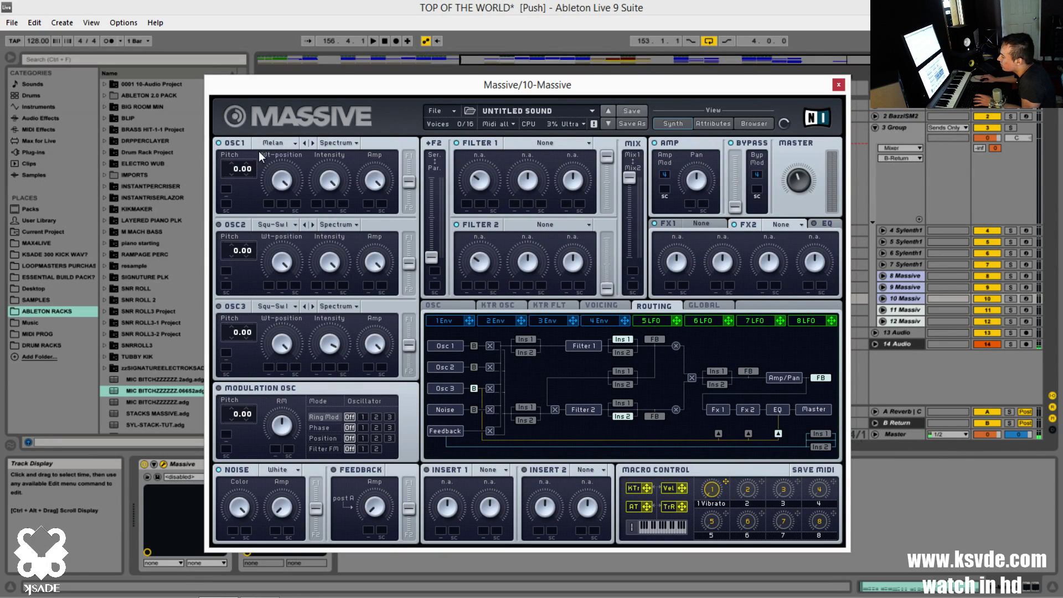
Step: Audition the new sound on the looped clip, stop playback, solo track 10 and play the loop again
drag(671, 86, 638, 93)
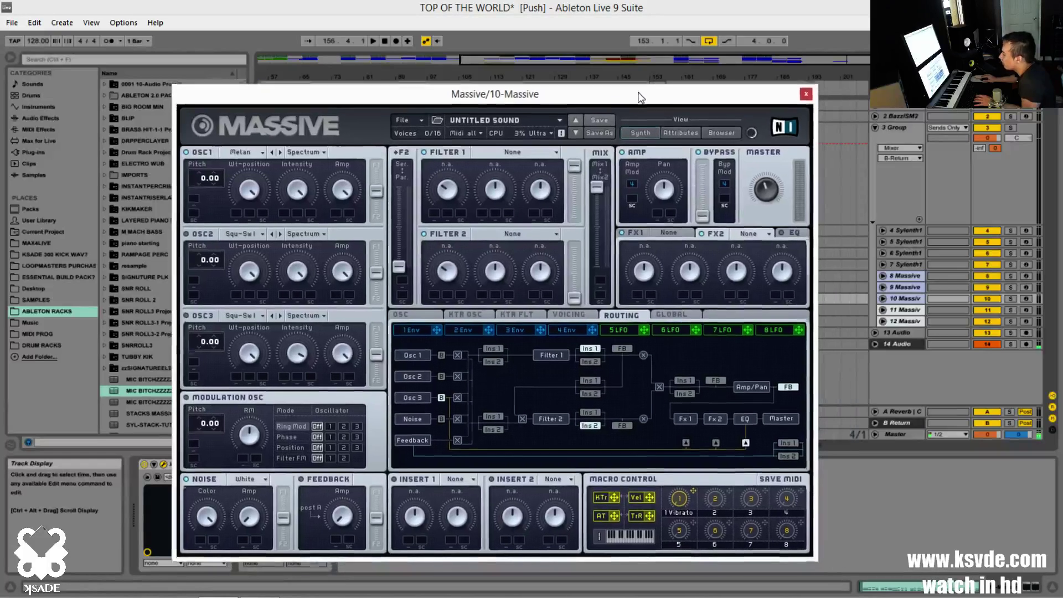
key(space)
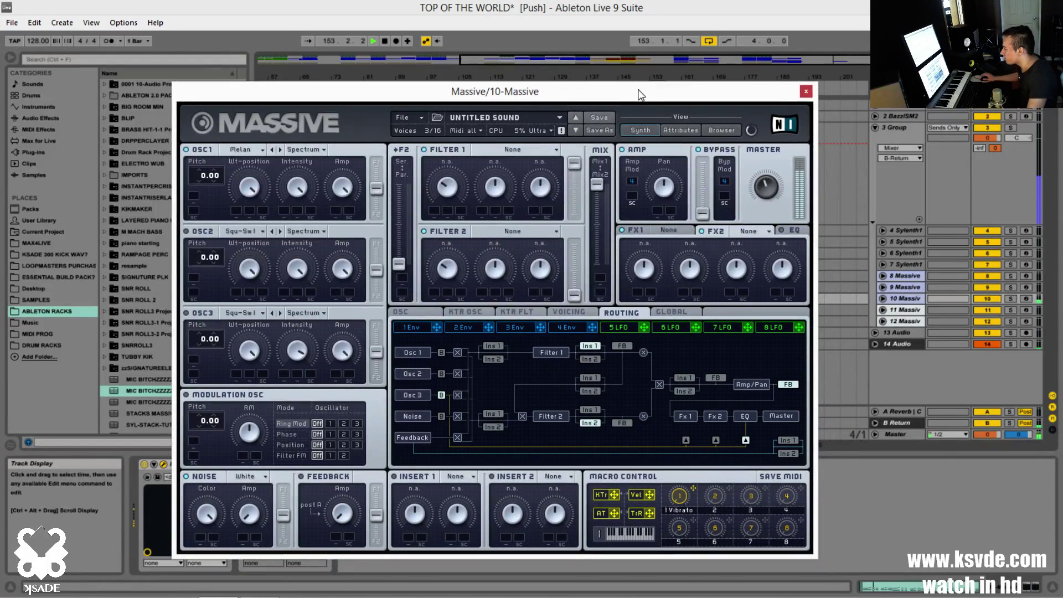
key(space)
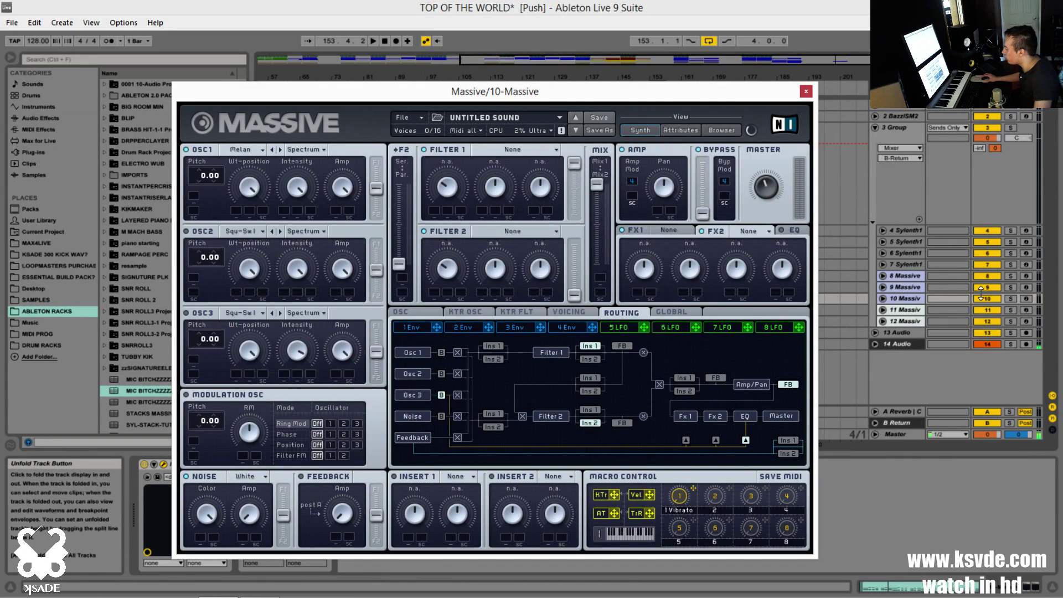
click(1011, 299)
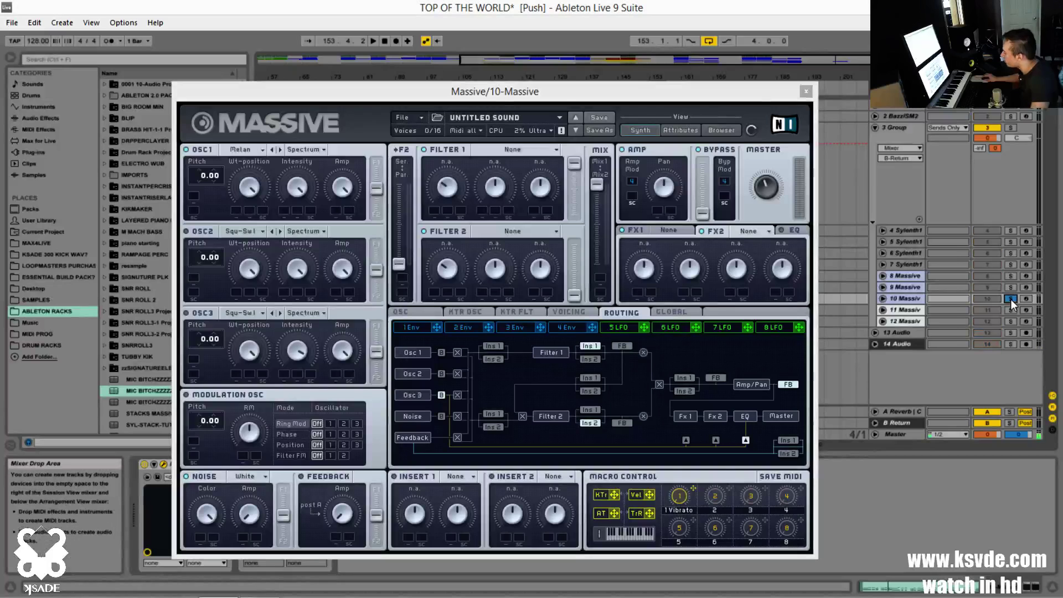
key(space)
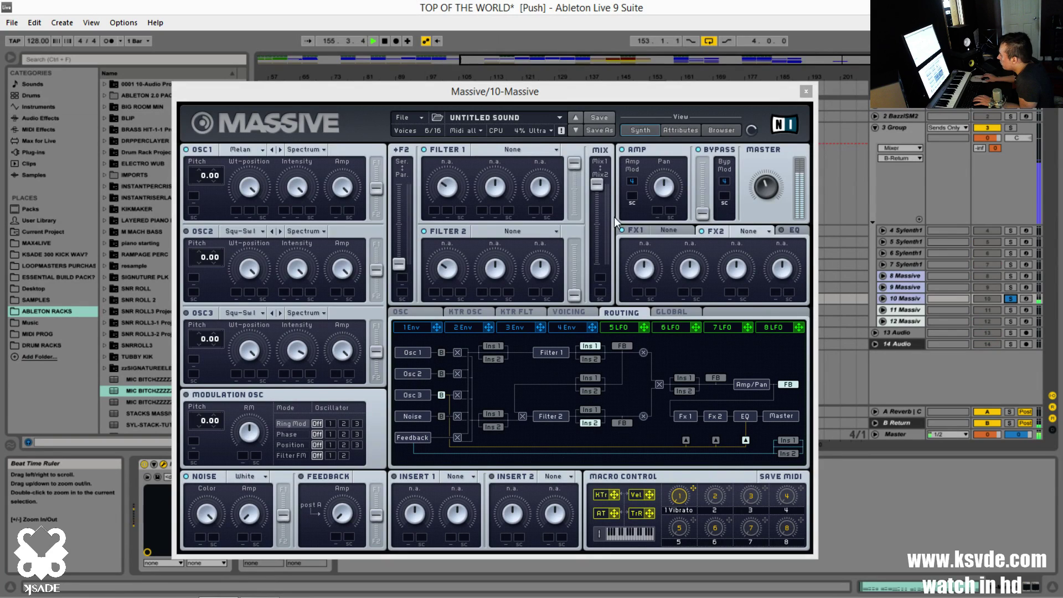
Step: Route the filters in series with Filter 2 at full output and the mix at Mix2, and take the bypass signal from Osc 2
drag(571, 294, 598, 266)
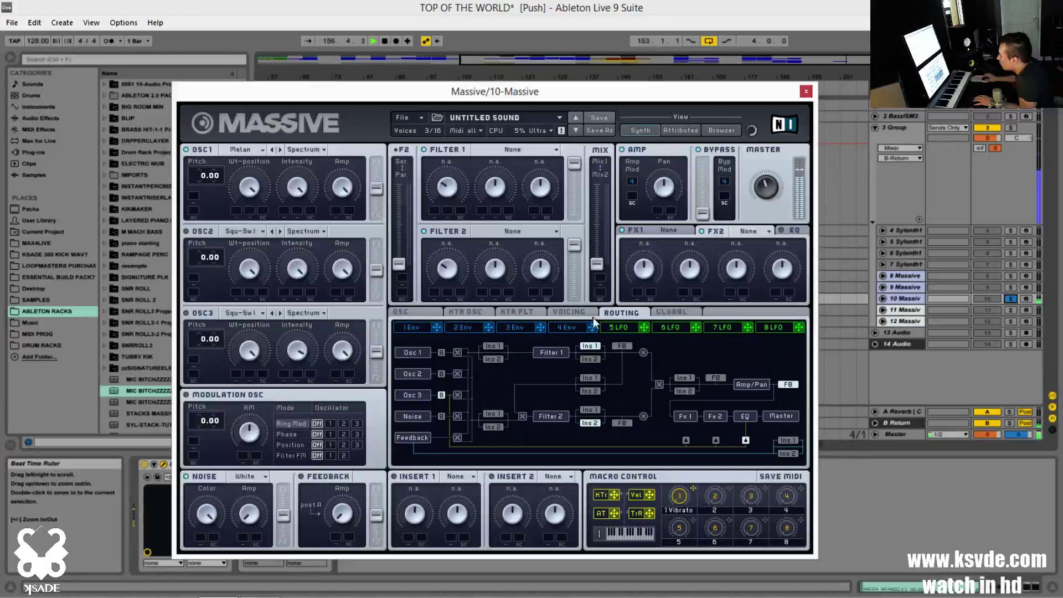
drag(398, 263, 400, 184)
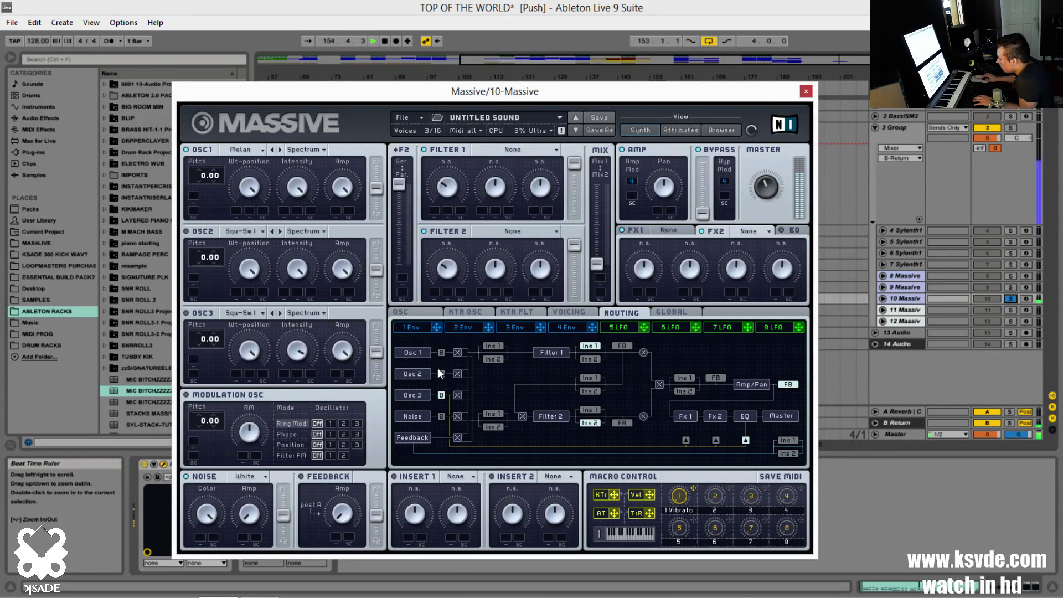
click(442, 352)
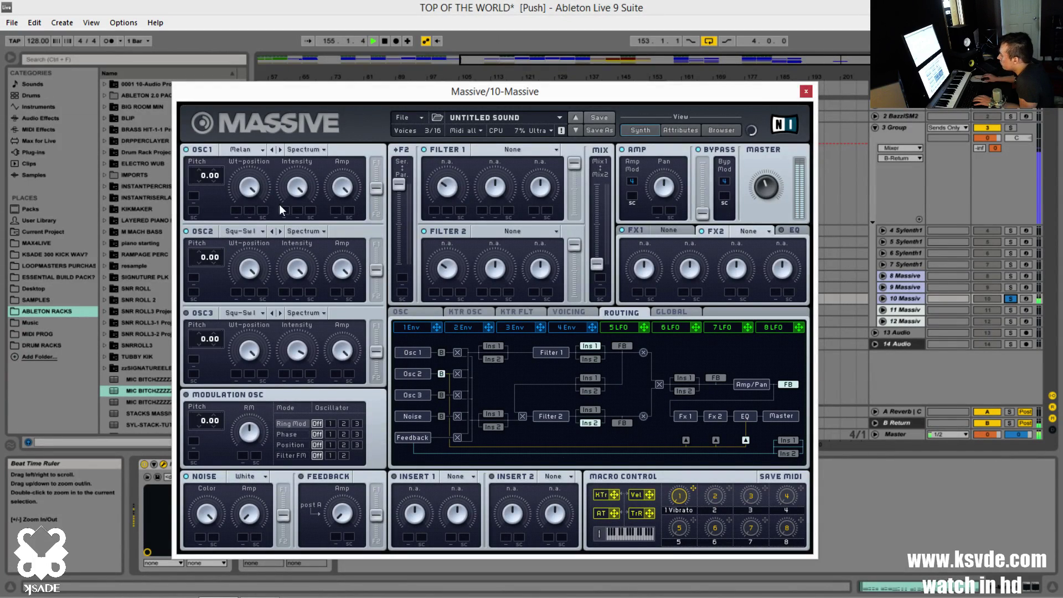
Step: Try the Formant mode on OSC2 and switch it back to Spectrum
click(304, 232)
click(303, 264)
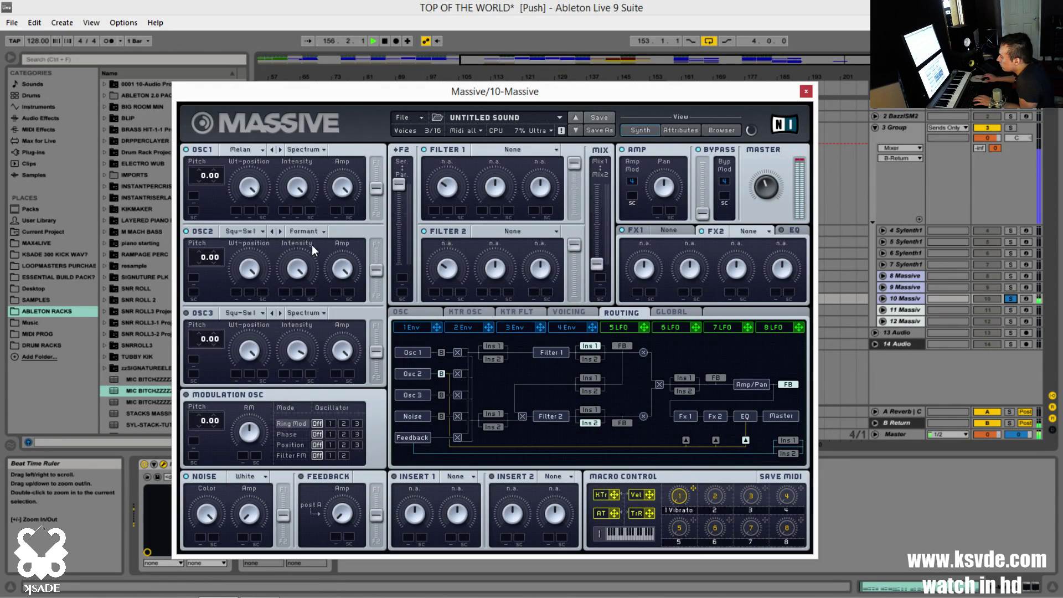
click(301, 231)
click(304, 237)
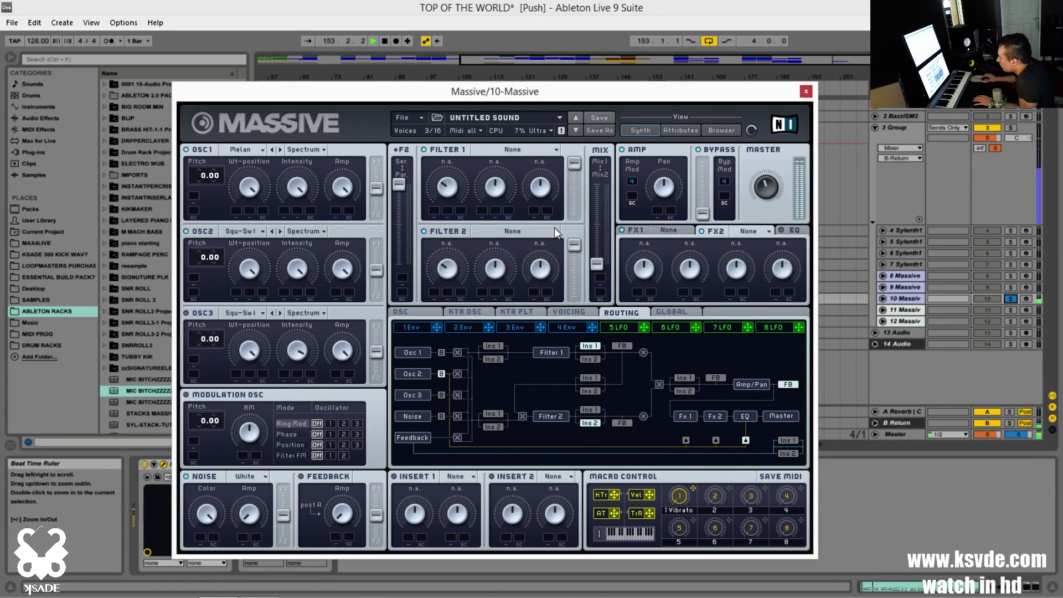
Step: Set Filter 1 to Lowpass 4 and load Reverb in the FX2 slot
click(515, 150)
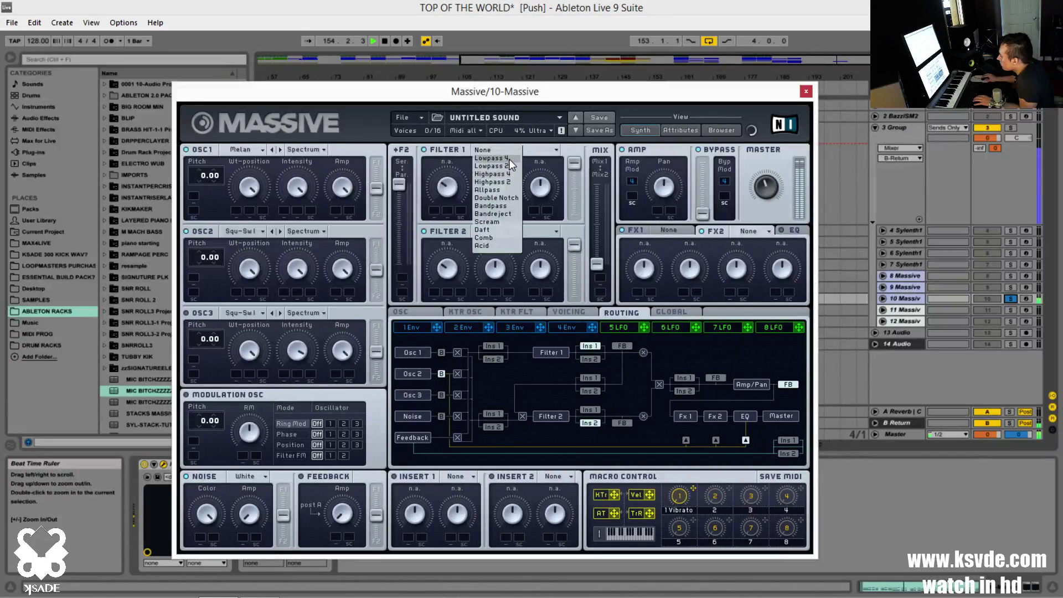
click(510, 158)
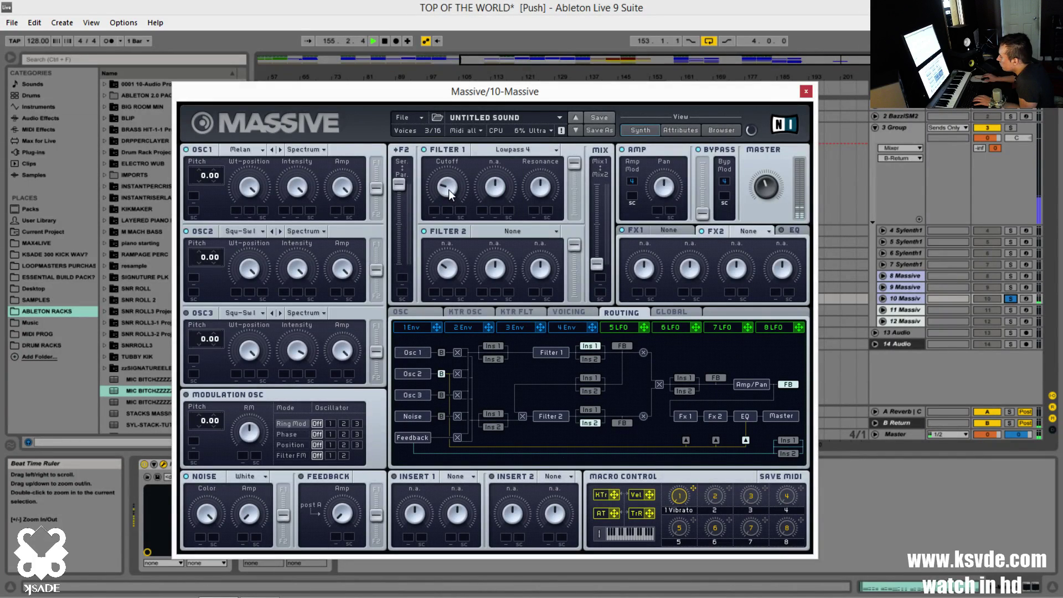
click(744, 233)
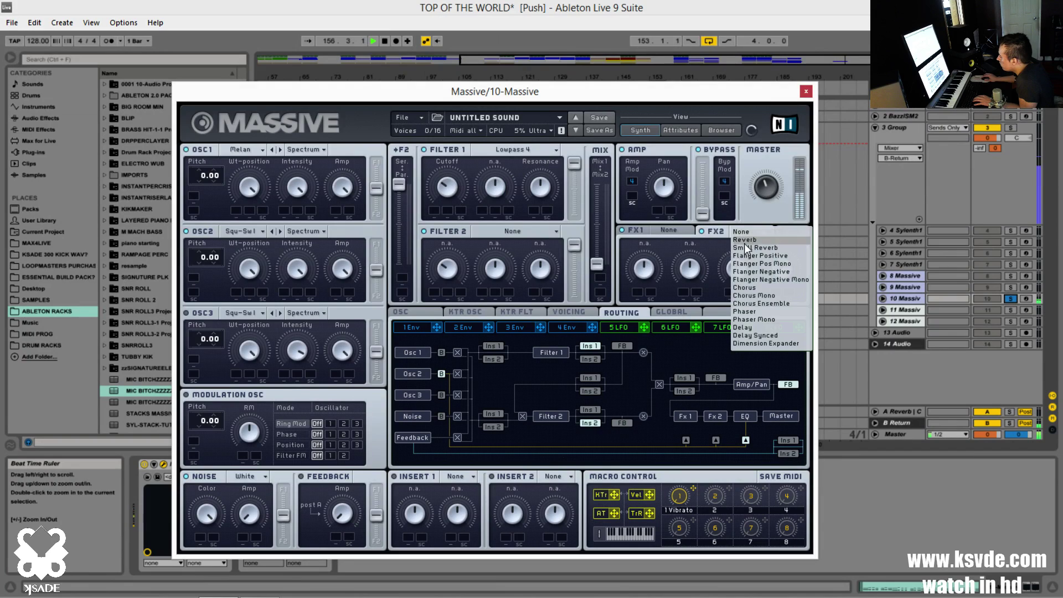
click(744, 244)
Step: Adjust the reverb's Dry/Wet, Size and Density, and bring in the white noise by adjusting its Color and Amp
drag(641, 270, 642, 246)
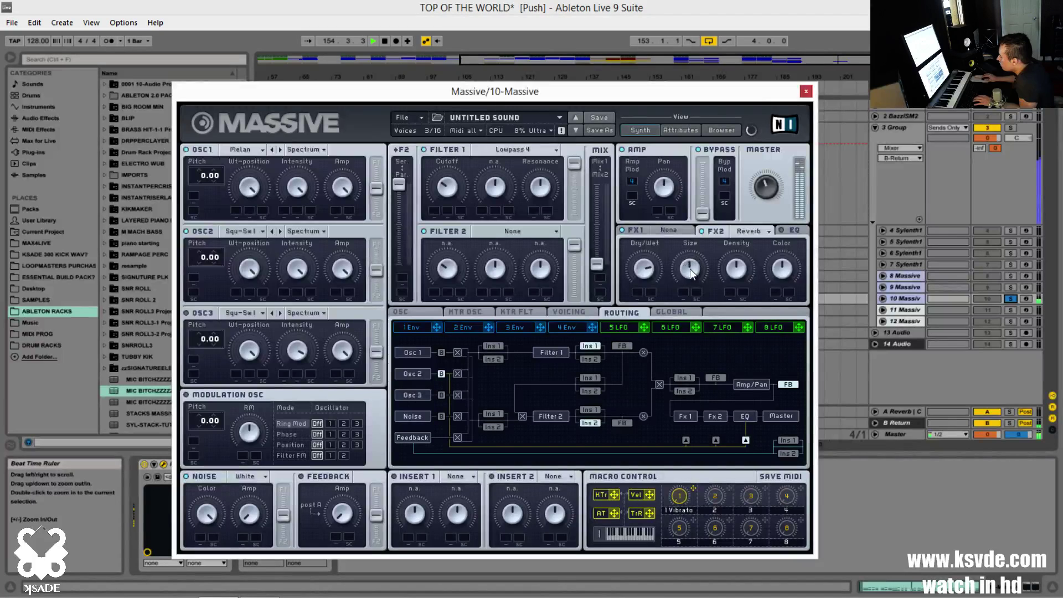
drag(697, 244, 699, 226)
drag(699, 270, 695, 297)
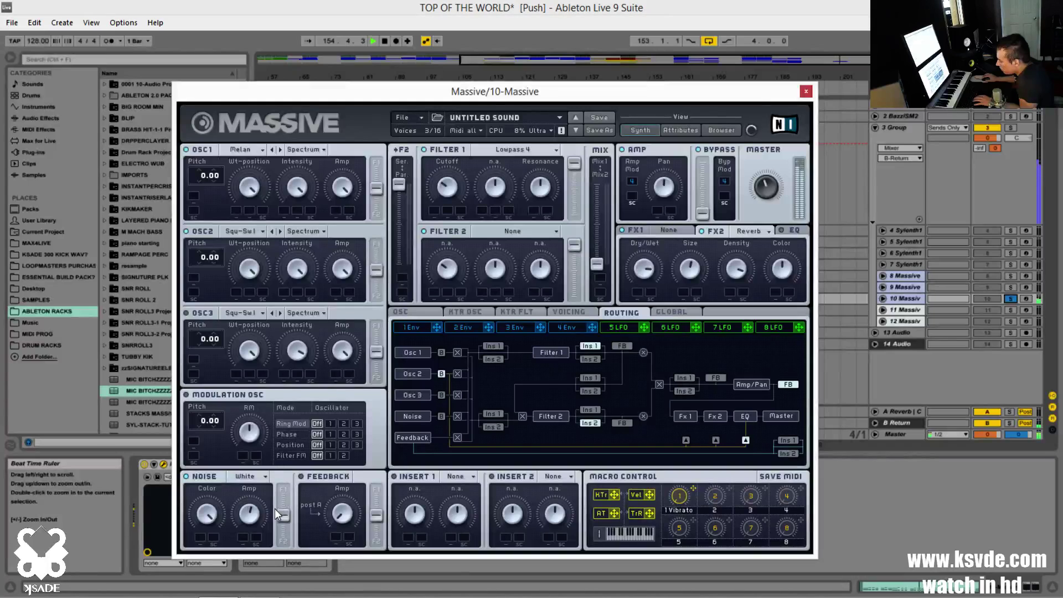
drag(208, 521, 204, 528)
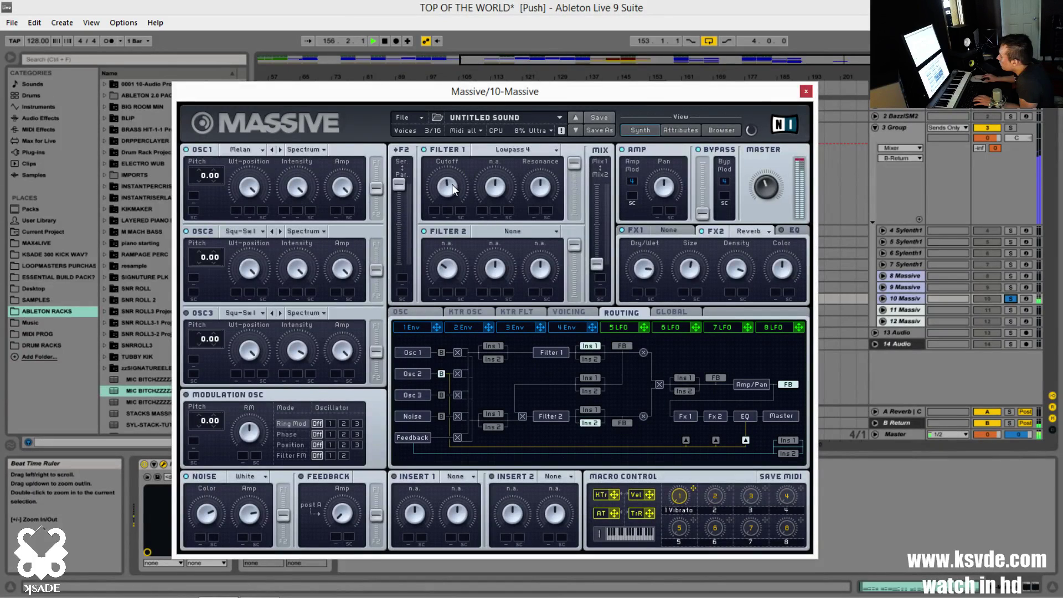
Step: Modulate the Filter 1 cutoff with Env 1 and adjust its attack, decay, decay level and release
click(429, 330)
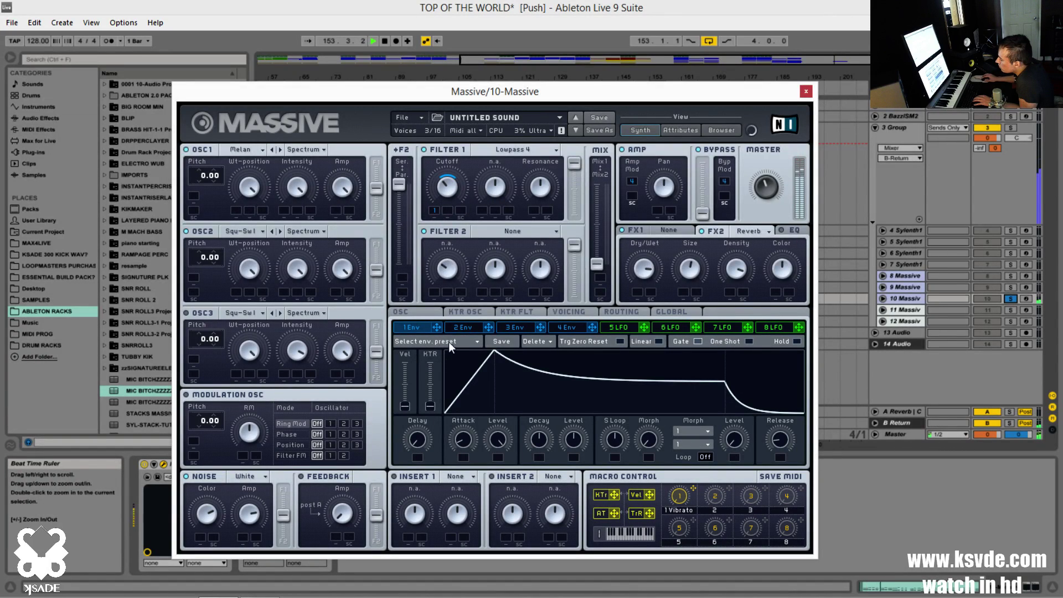
drag(452, 445, 579, 456)
drag(781, 441, 793, 470)
drag(543, 440, 550, 414)
drag(468, 442, 464, 460)
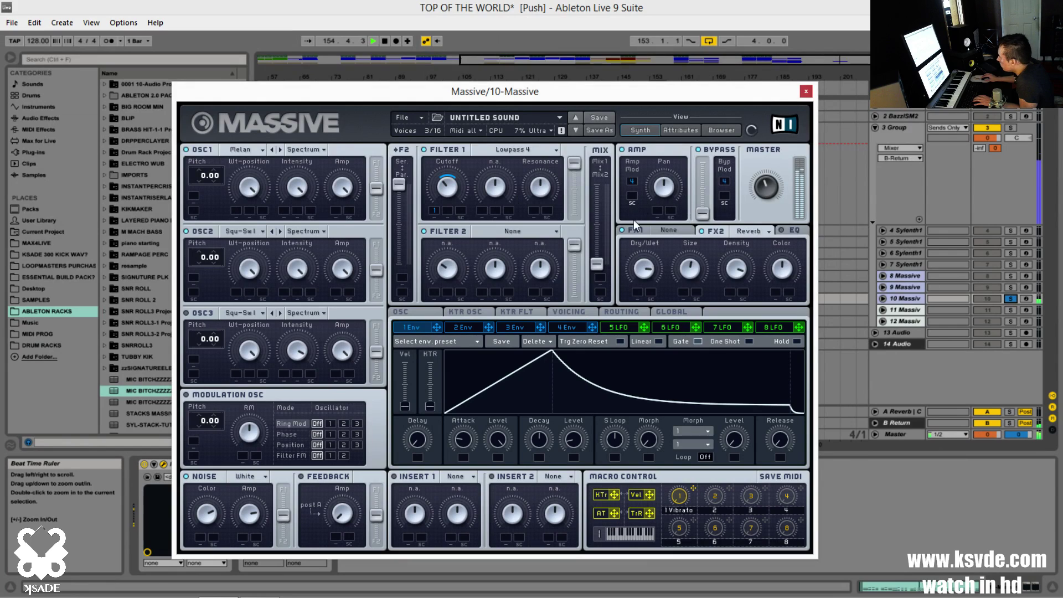
Step: Assign Env 2 as the Amp modulation source and open its envelope settings
drag(640, 193, 630, 181)
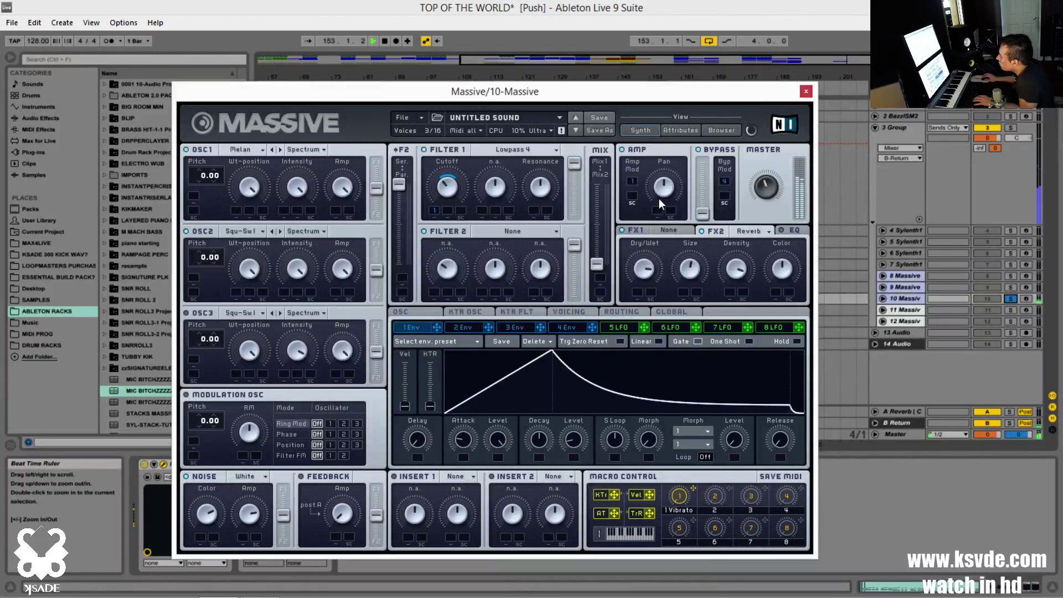
drag(488, 327, 489, 326)
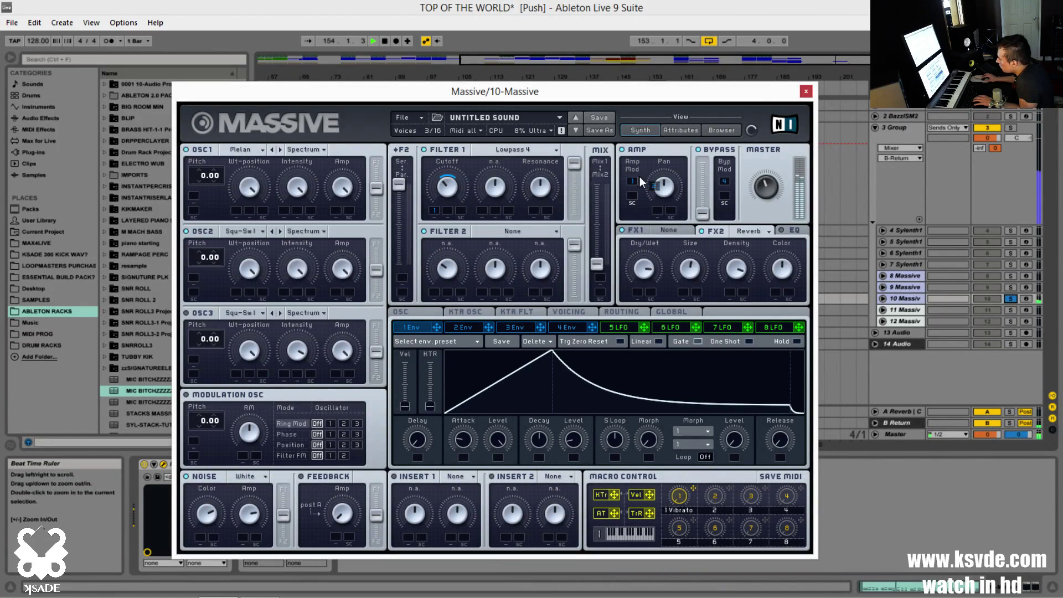
click(472, 328)
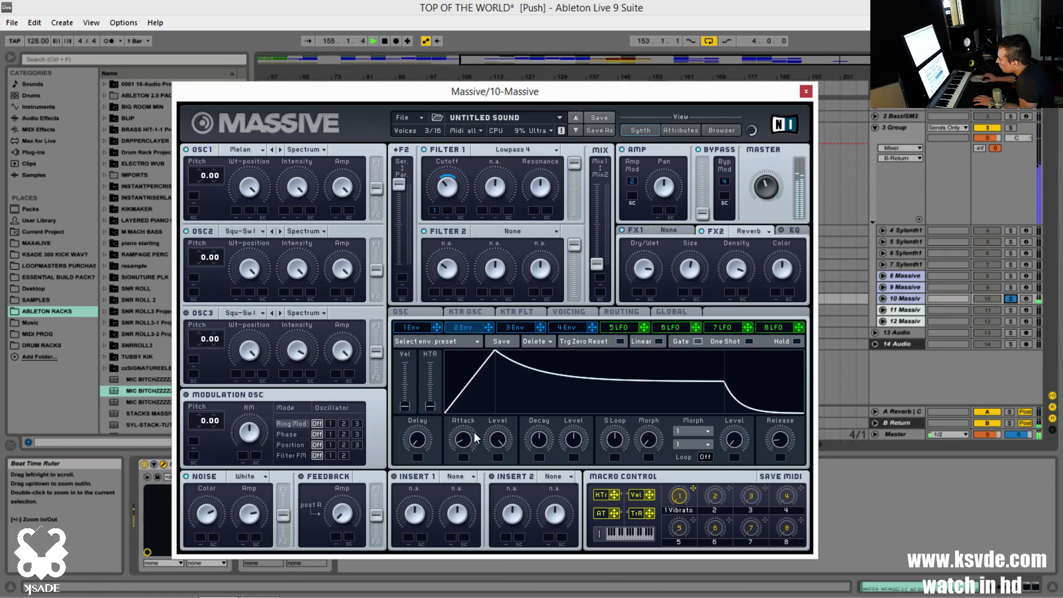
Step: Shape Env 2 with a short attack, a decay level just below maximum and a short release
drag(574, 441, 568, 407)
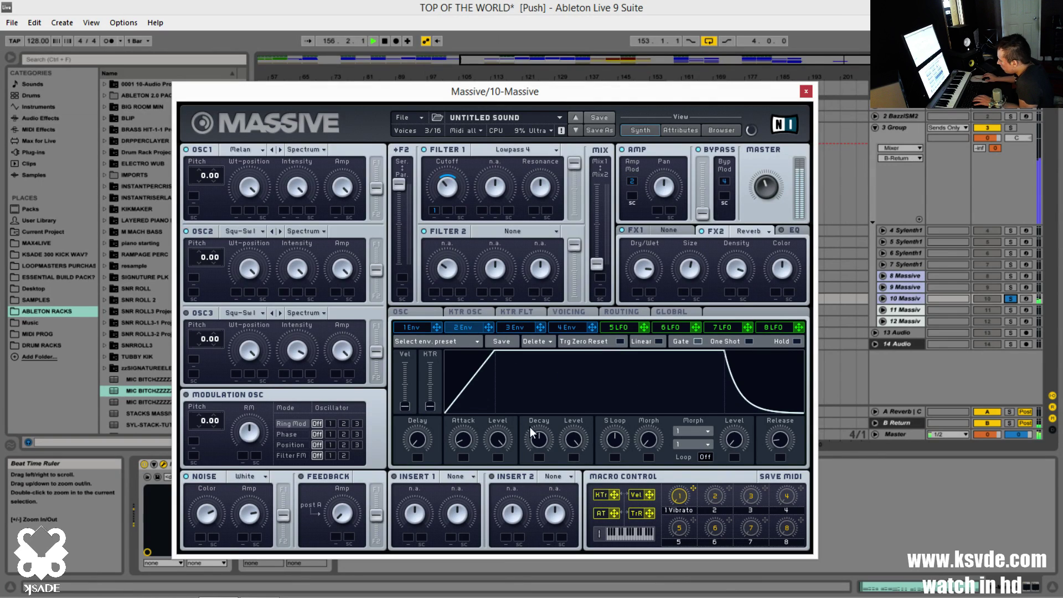
drag(540, 444, 542, 498)
drag(780, 441, 809, 526)
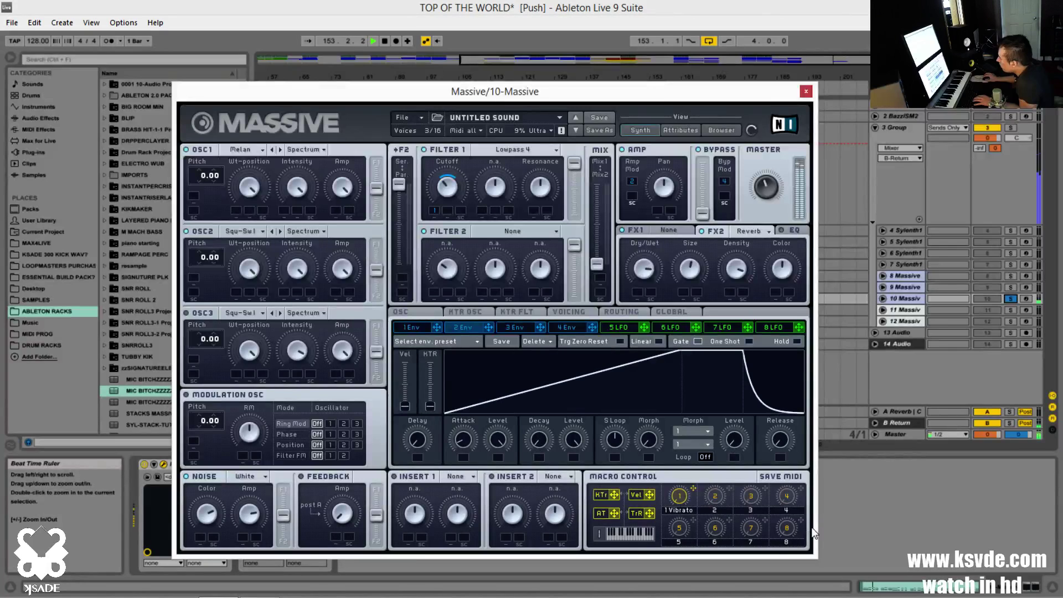
drag(464, 443, 471, 497)
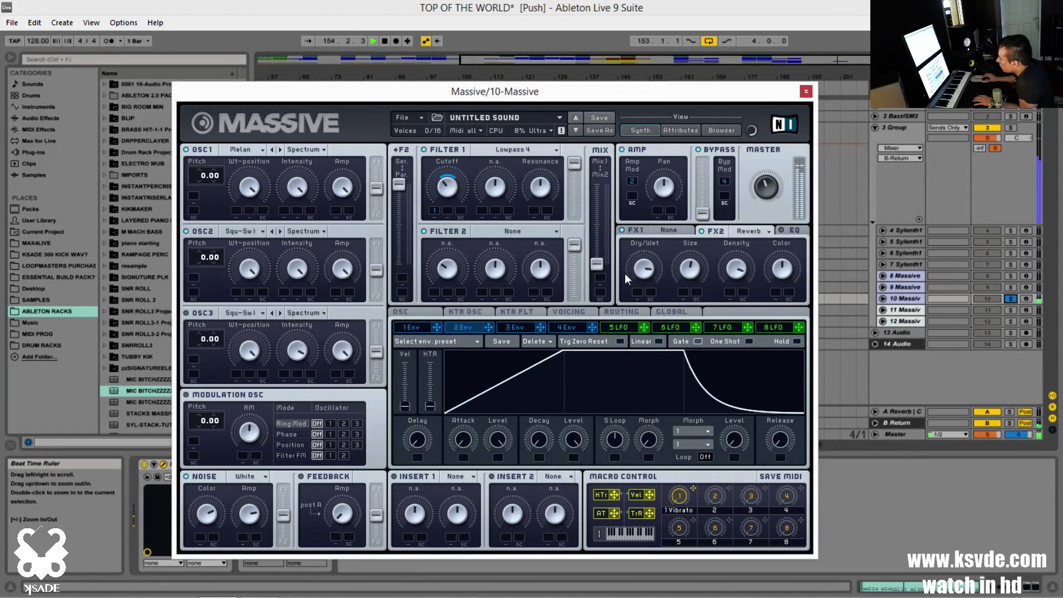
drag(571, 441, 588, 404)
drag(539, 436, 576, 447)
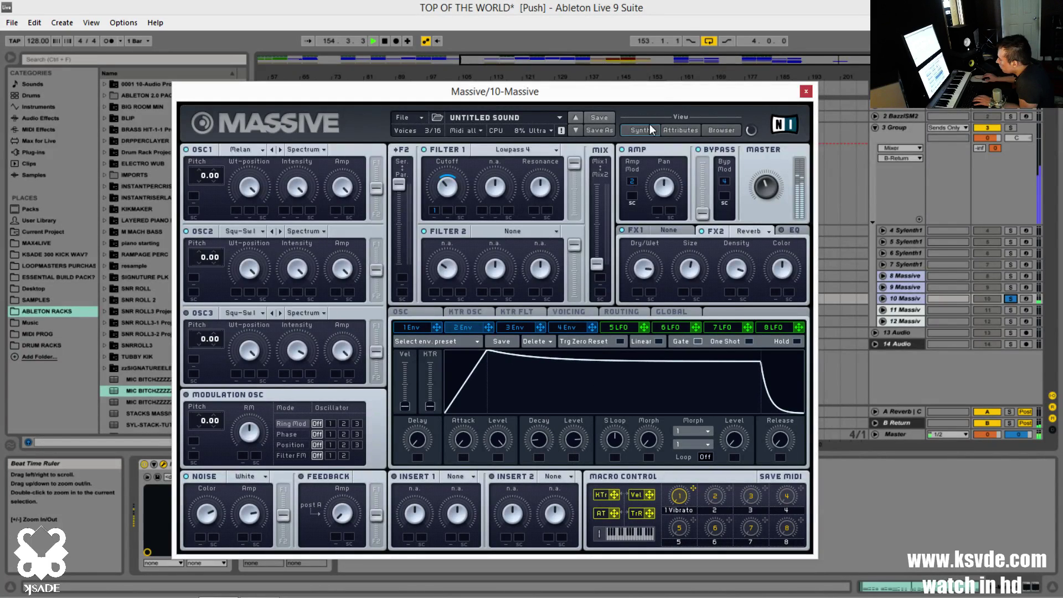
Step: Raise the bypass level to maximum, audition the loop, stop playback and unsolo track 10
drag(704, 214, 712, 120)
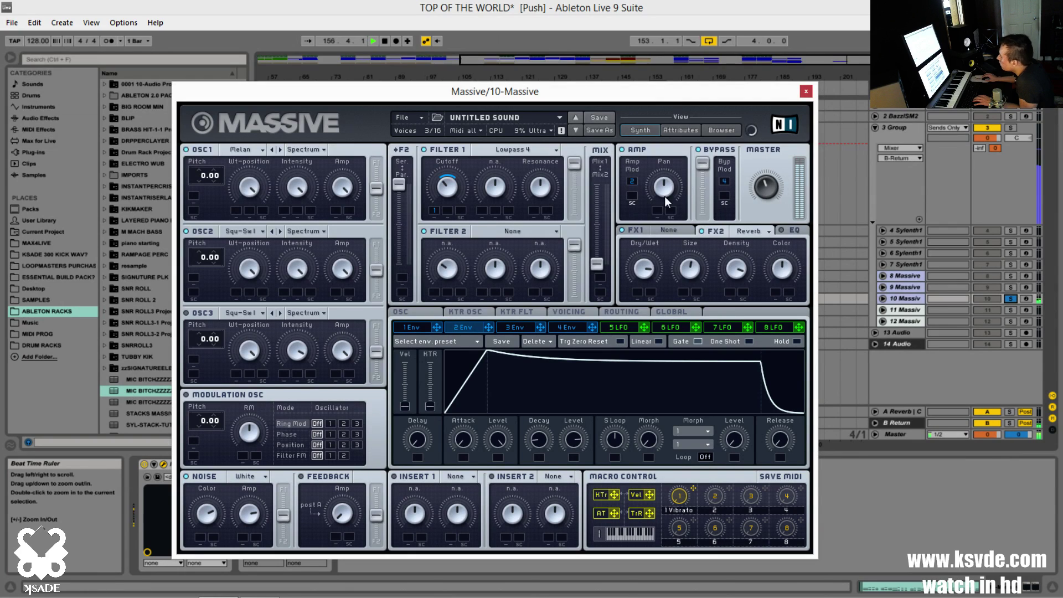
click(1009, 298)
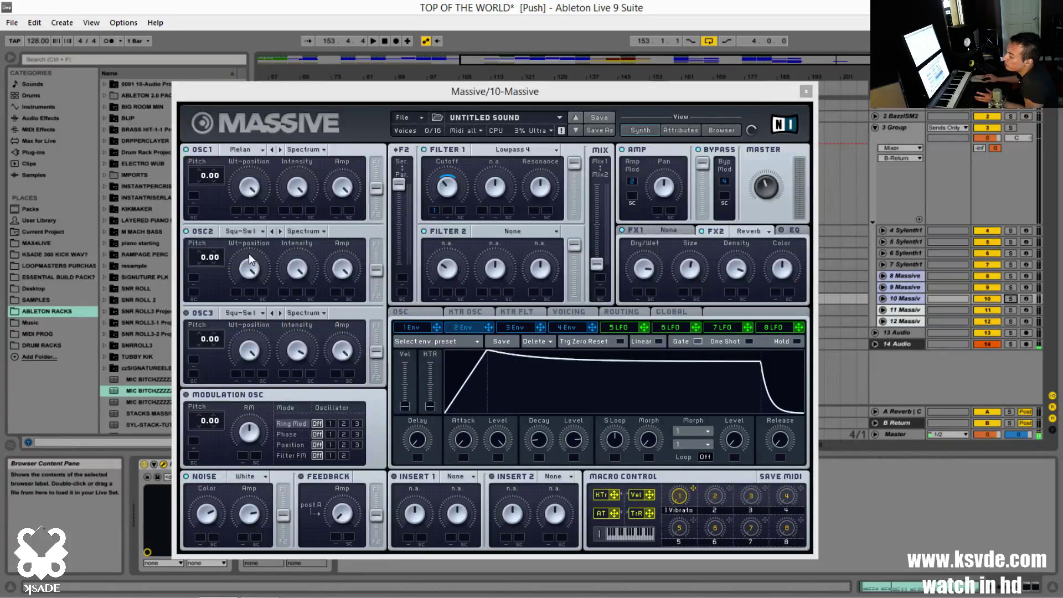
Step: Modulate Osc 2's pitch by 12.00 with Env 3, giving the envelope a shorter attack and decay and a zero decay level
click(512, 325)
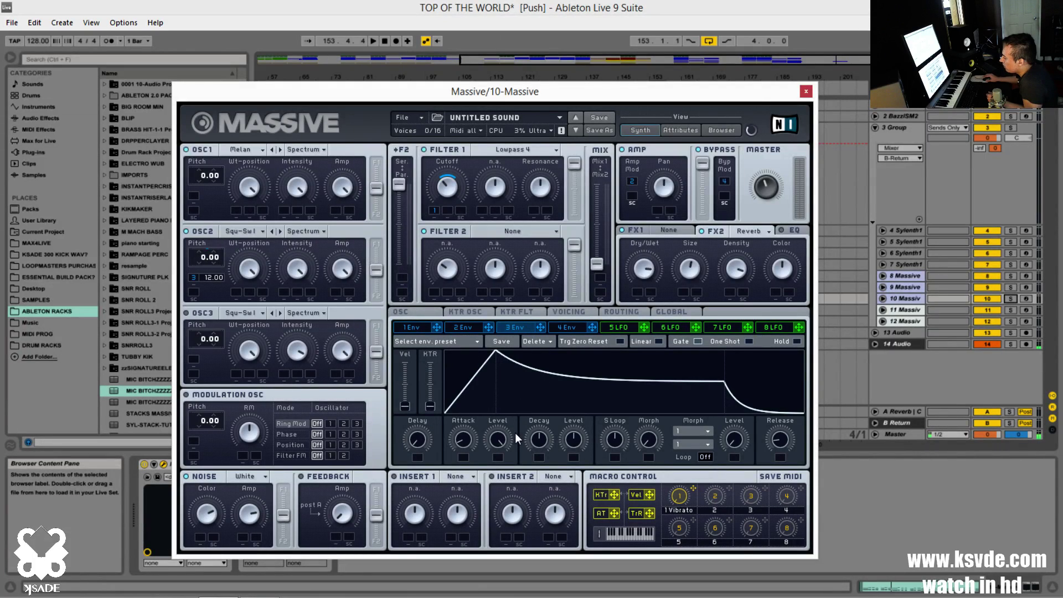
drag(538, 439, 542, 477)
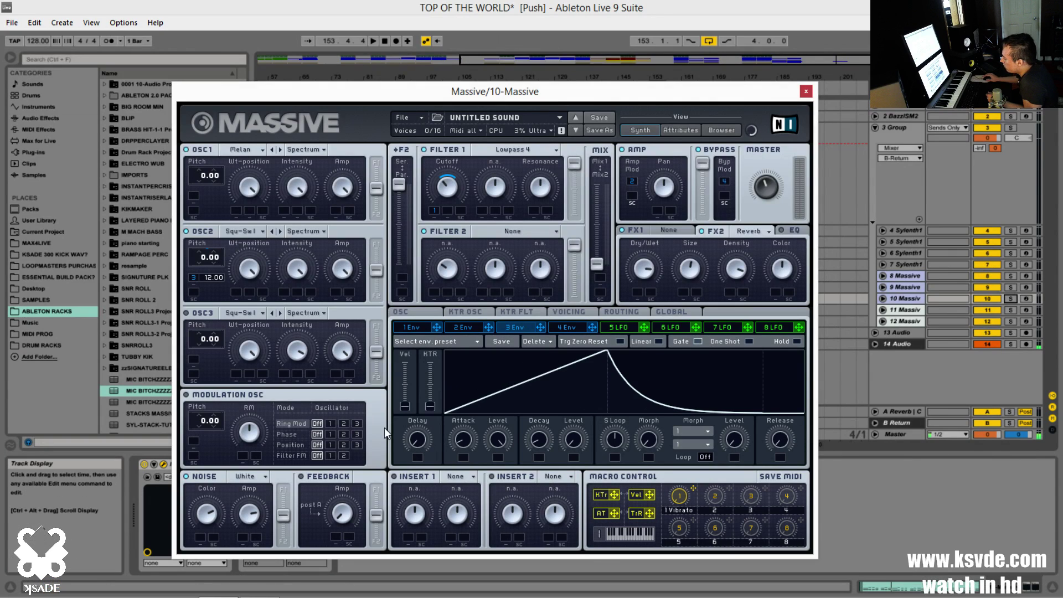
drag(460, 441, 389, 427)
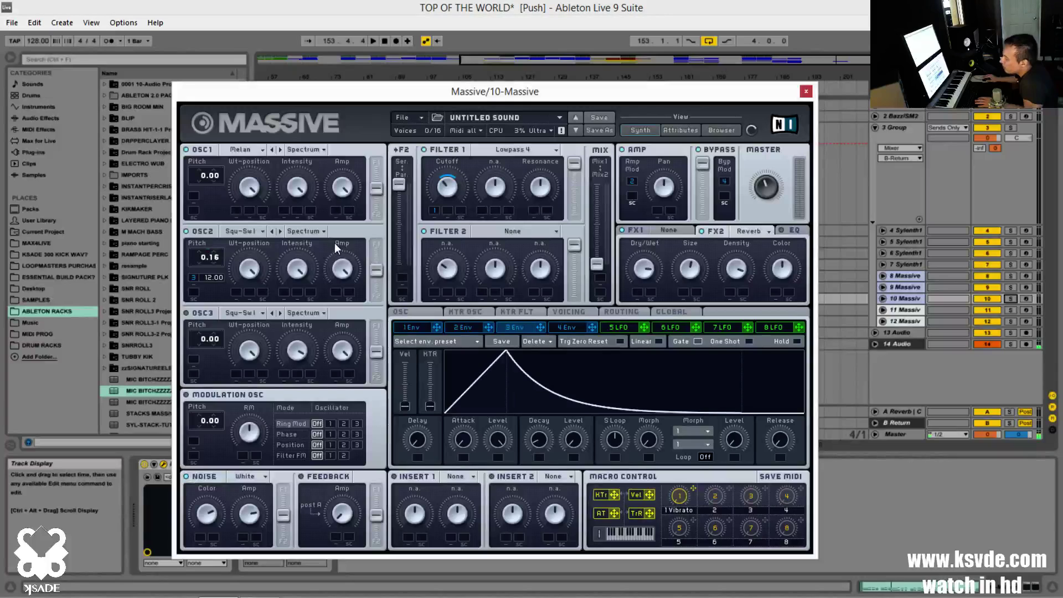
Step: Set Osc 2 to Bend + mode, play the loop with track 10 soloed and shorten Env 3's decay slightly
click(324, 232)
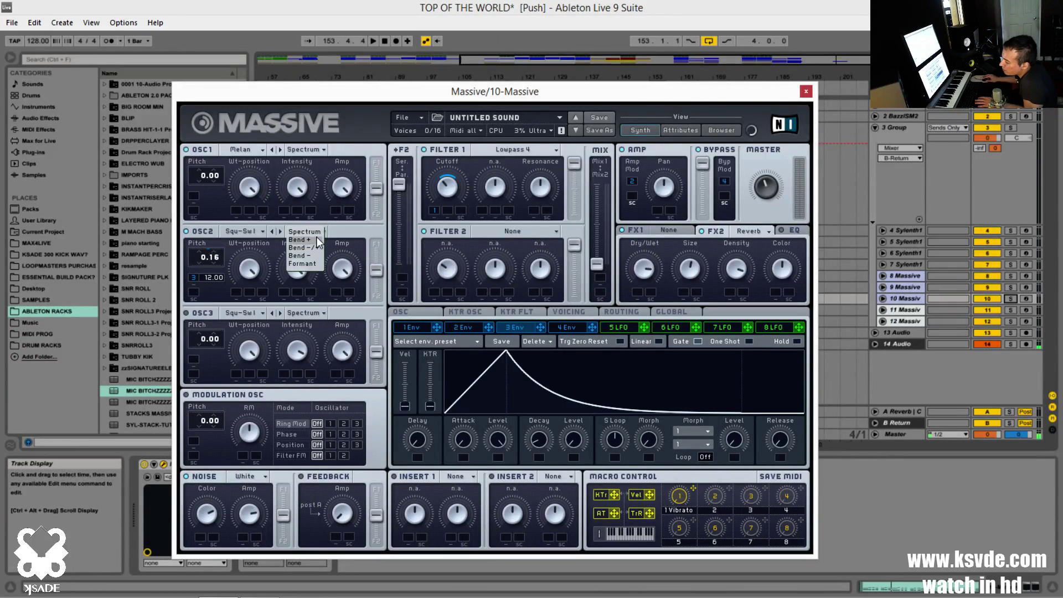
click(317, 239)
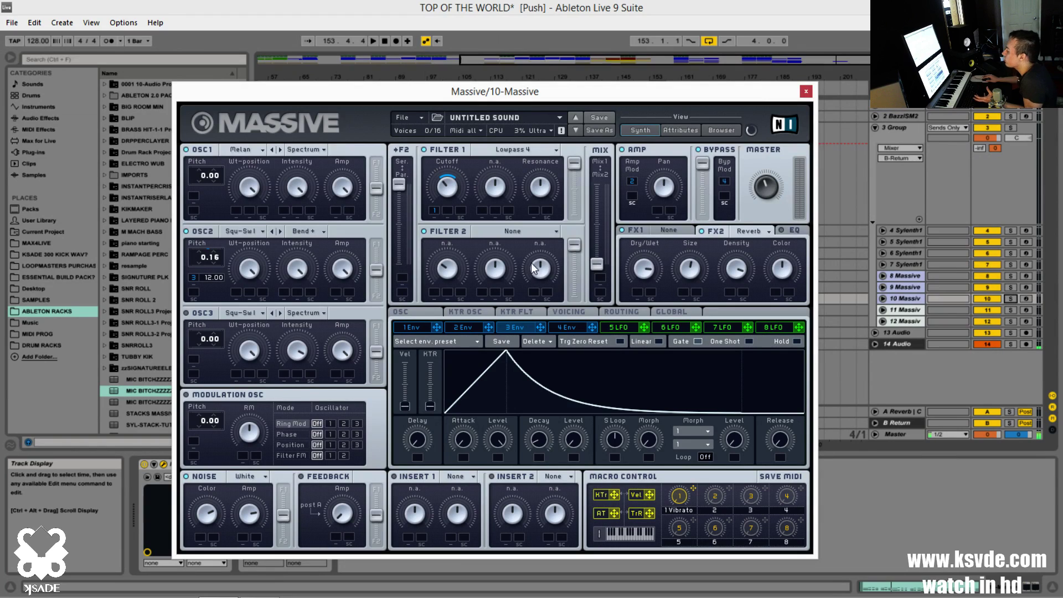
key(space)
click(1013, 298)
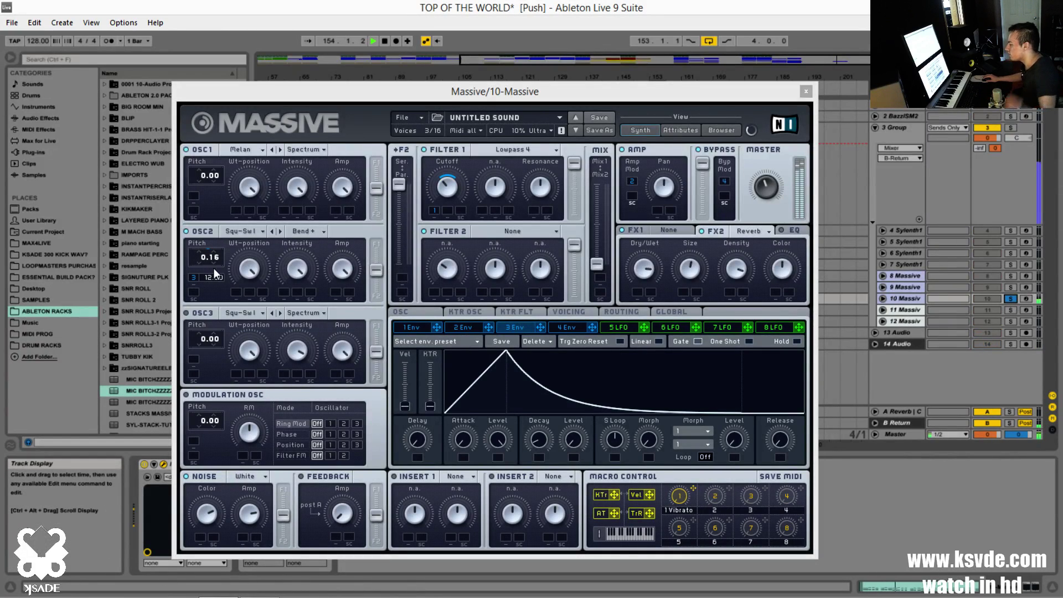
mouse_move(534, 440)
mouse_down()
mouse_move(547, 392)
mouse_move(533, 441)
mouse_up()
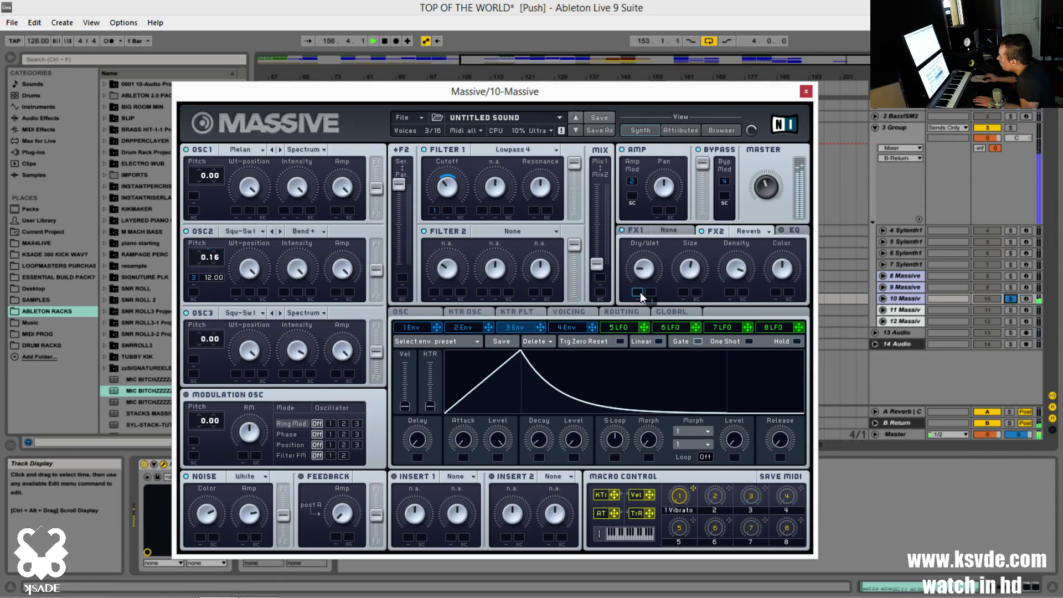
Step: Modulate the Reverb's dry/wet with Env 1, then open the EQ and adjust its boost and high shelf
drag(637, 291, 659, 251)
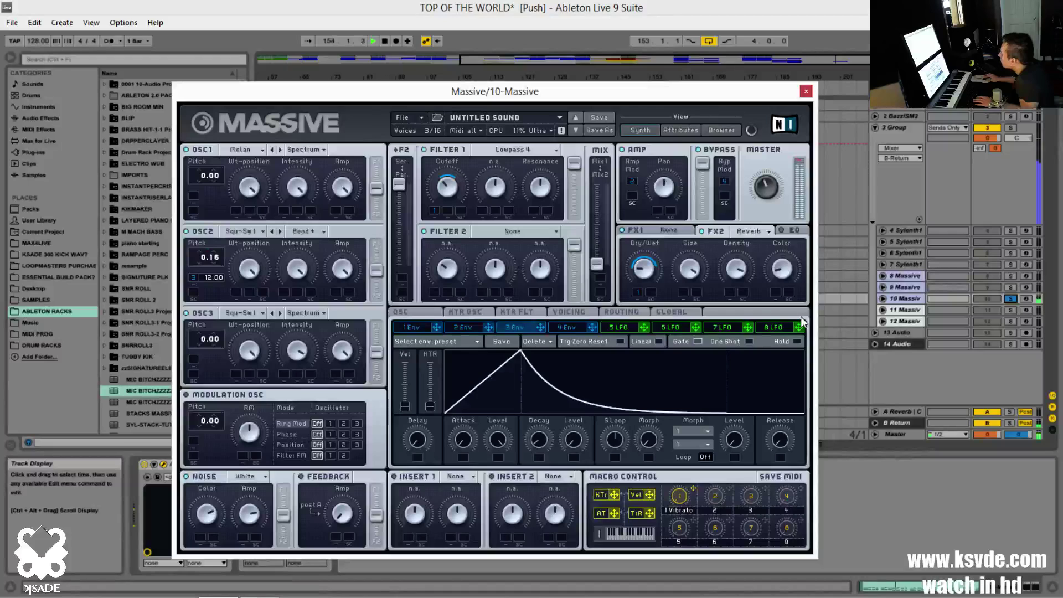
click(794, 227)
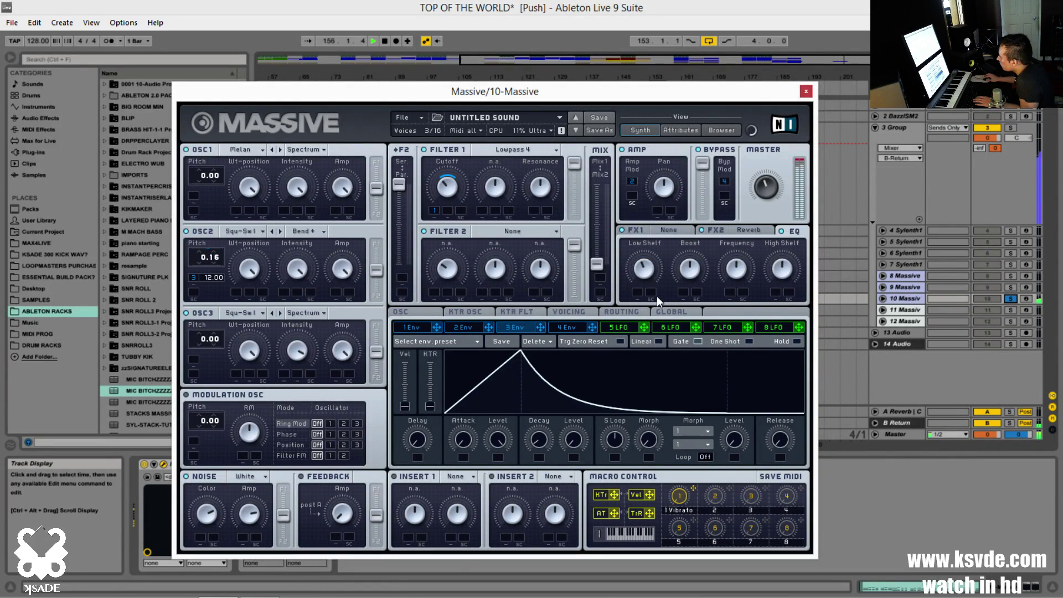
drag(671, 277, 672, 275)
drag(772, 264, 789, 282)
Step: Load Delay Synced in FX1 with left time 2/16 and right time 3/16, and raise its feedback
click(653, 229)
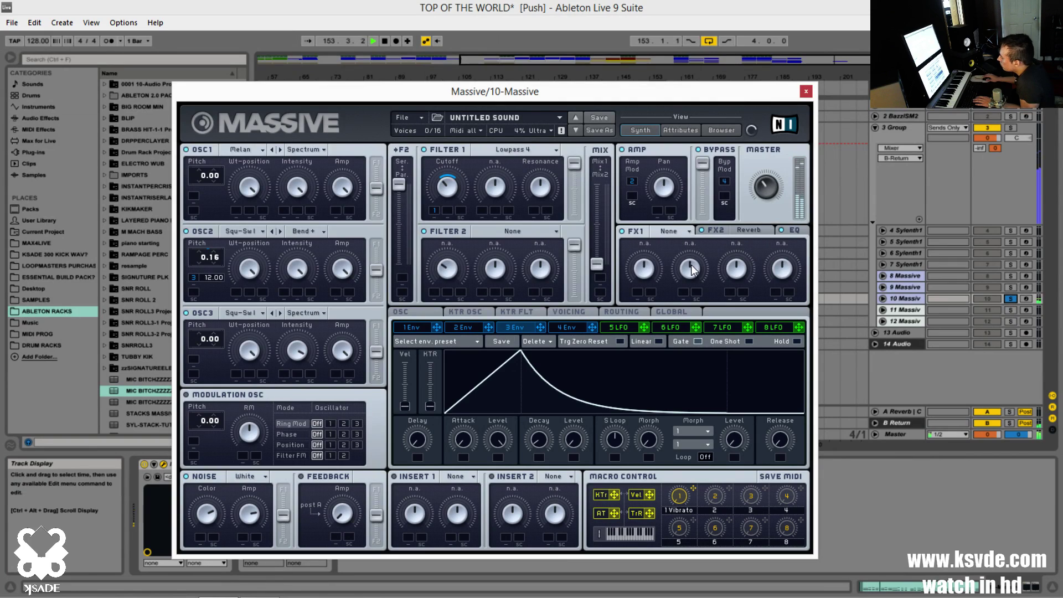
click(667, 229)
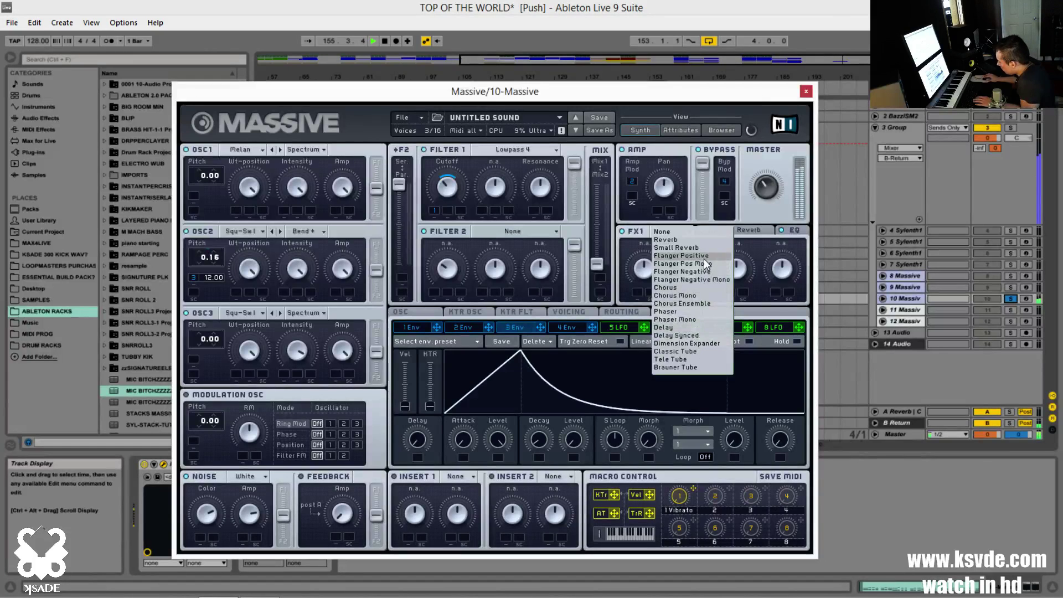
click(697, 335)
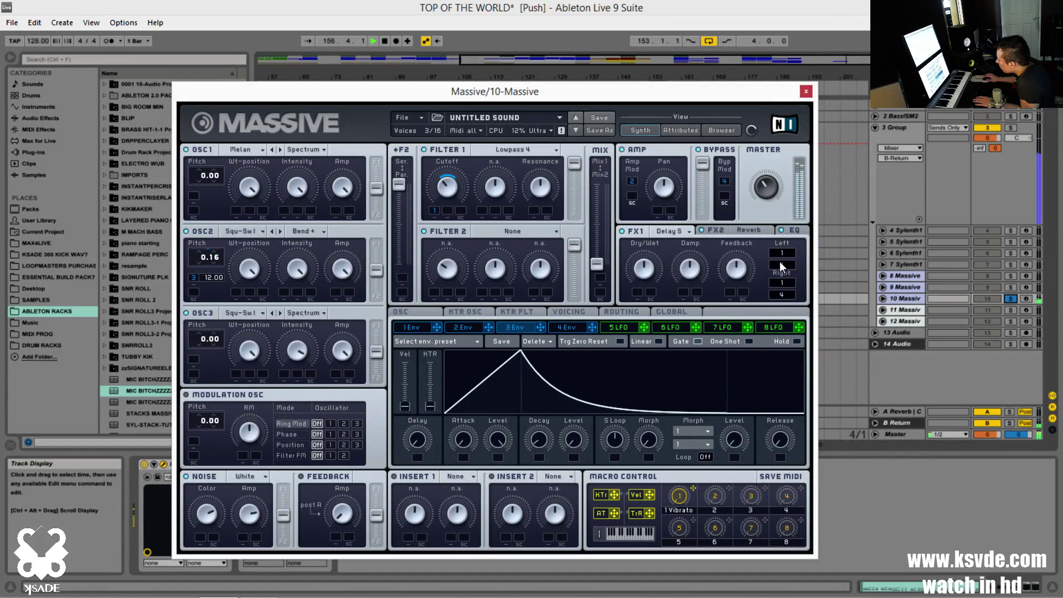
drag(782, 263, 799, 250)
drag(783, 296, 794, 285)
drag(732, 274, 782, 272)
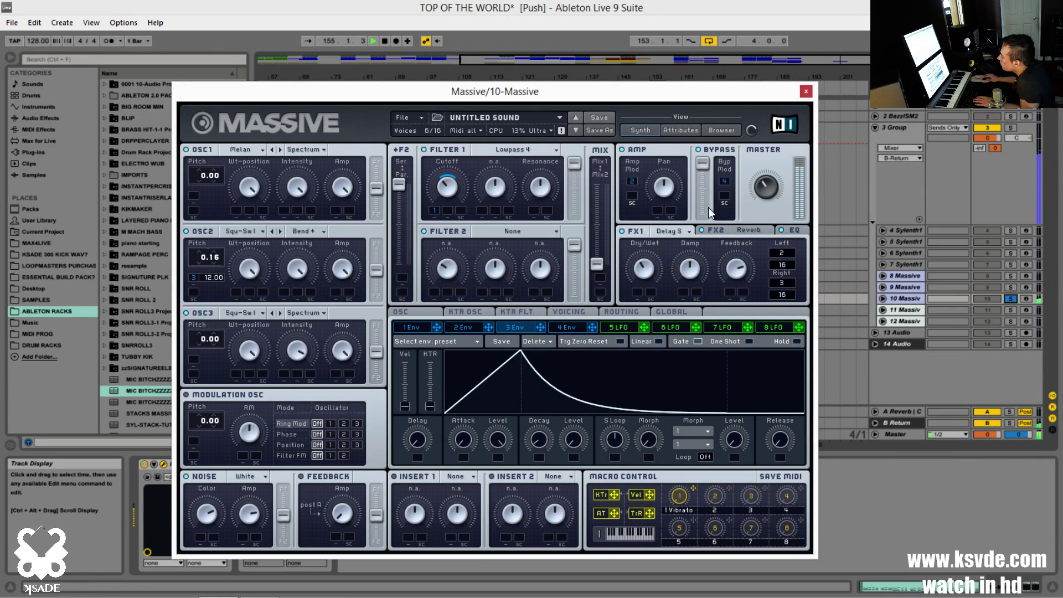
Step: Lower the bypass level to minimum and replace the Filter 1 cutoff modulation source with Env 3
drag(702, 164, 702, 237)
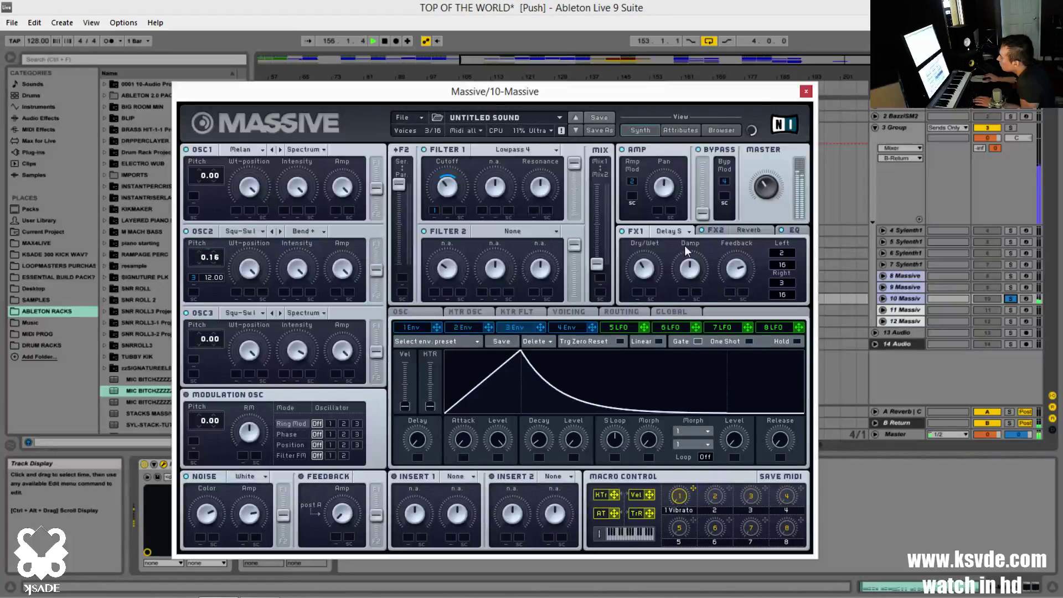
click(743, 227)
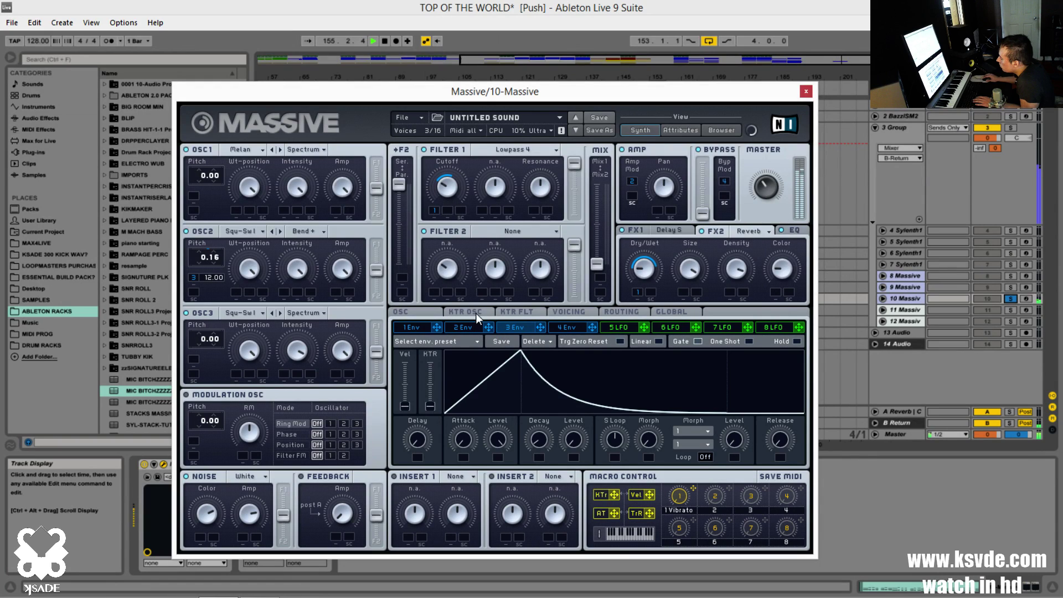
drag(488, 327, 434, 209)
click(470, 328)
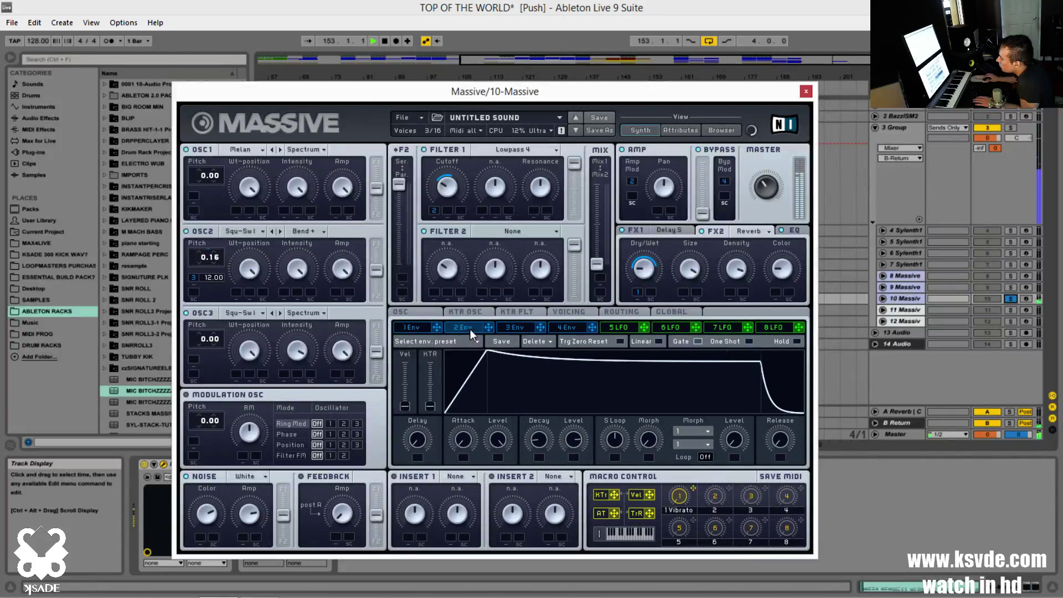
click(505, 327)
drag(544, 327, 432, 213)
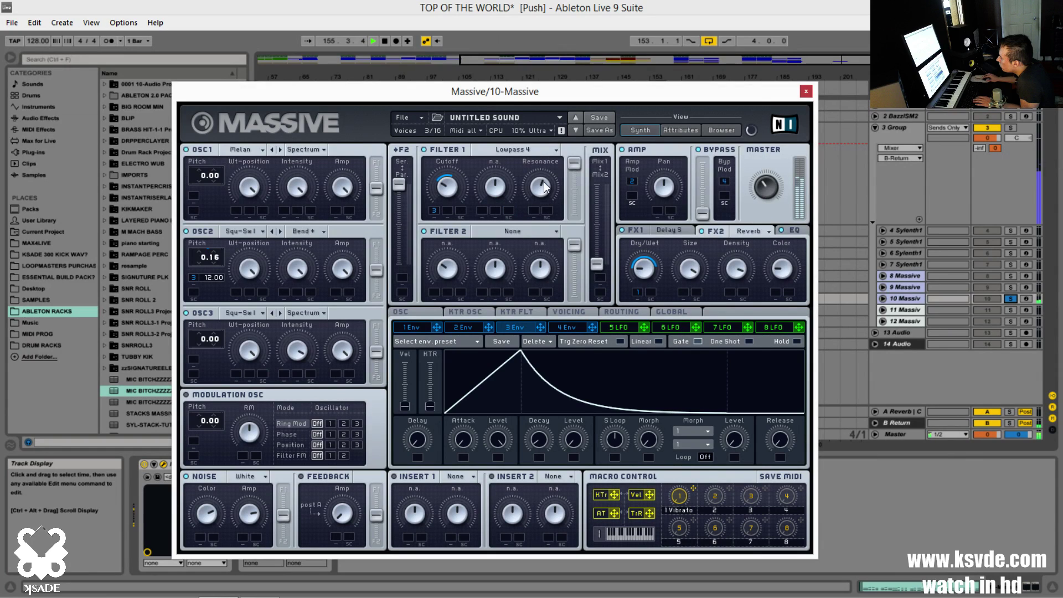
Step: Try Daft on Filter 2, then settle on the Scream filter and raise its cutoff
click(513, 230)
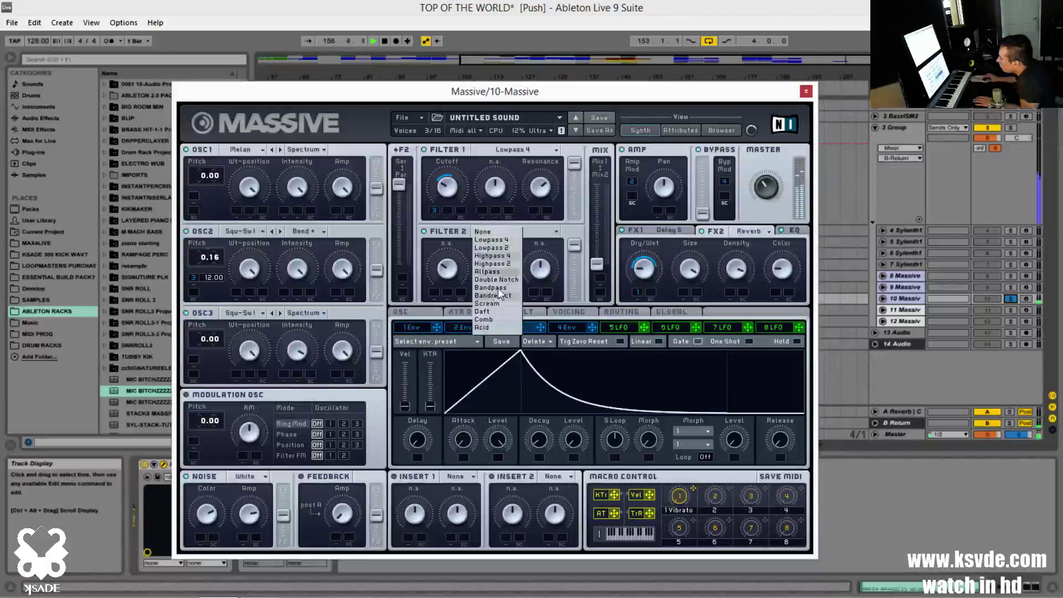
click(492, 311)
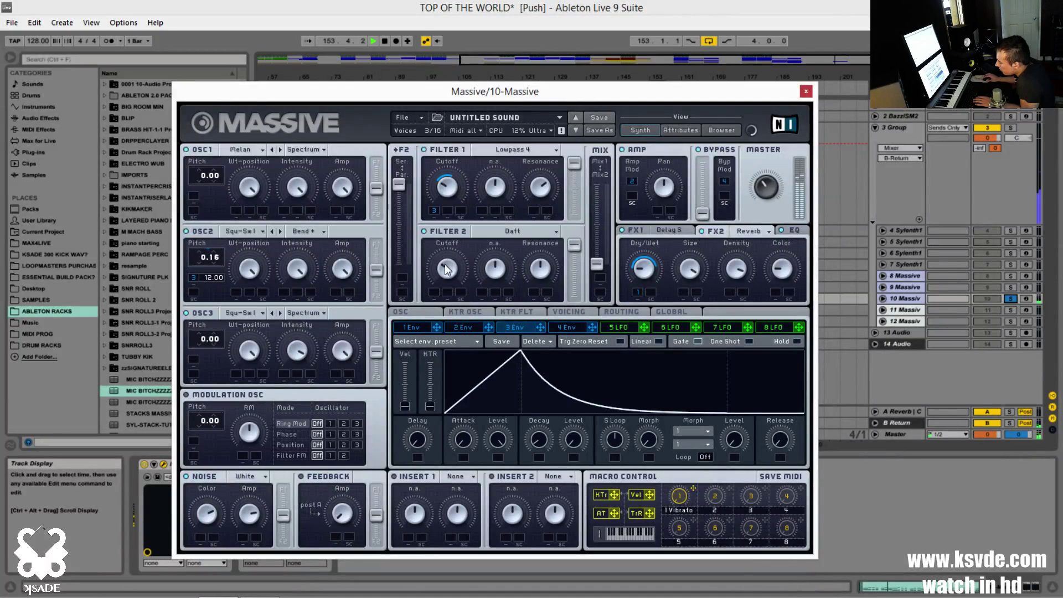
click(506, 231)
click(497, 307)
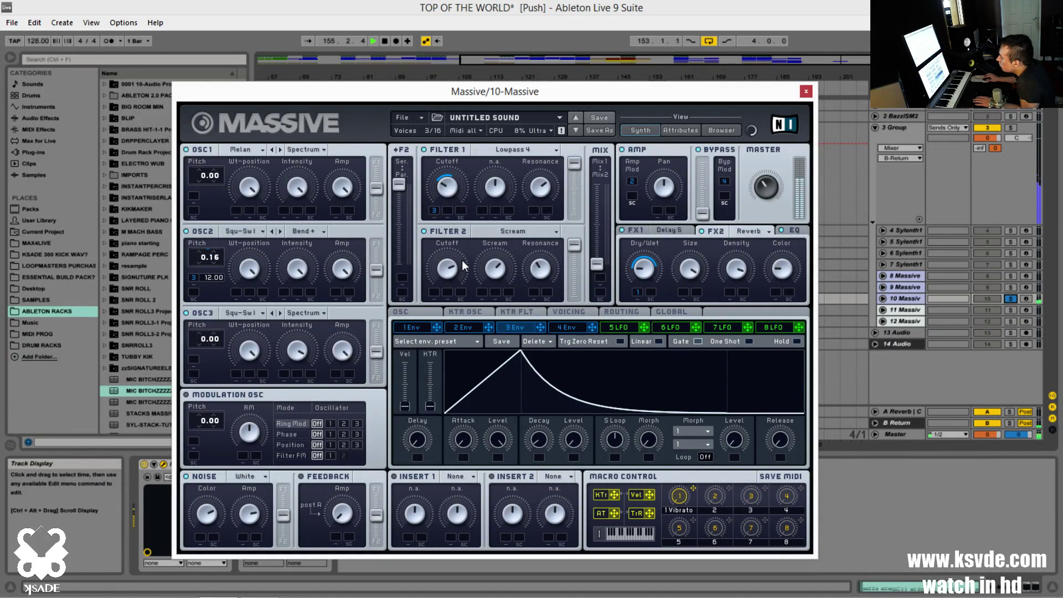
Step: Raise the bypass level back to maximum, show the routing view and set Osc 3's pitch to -12.00
drag(701, 212, 692, 177)
click(616, 313)
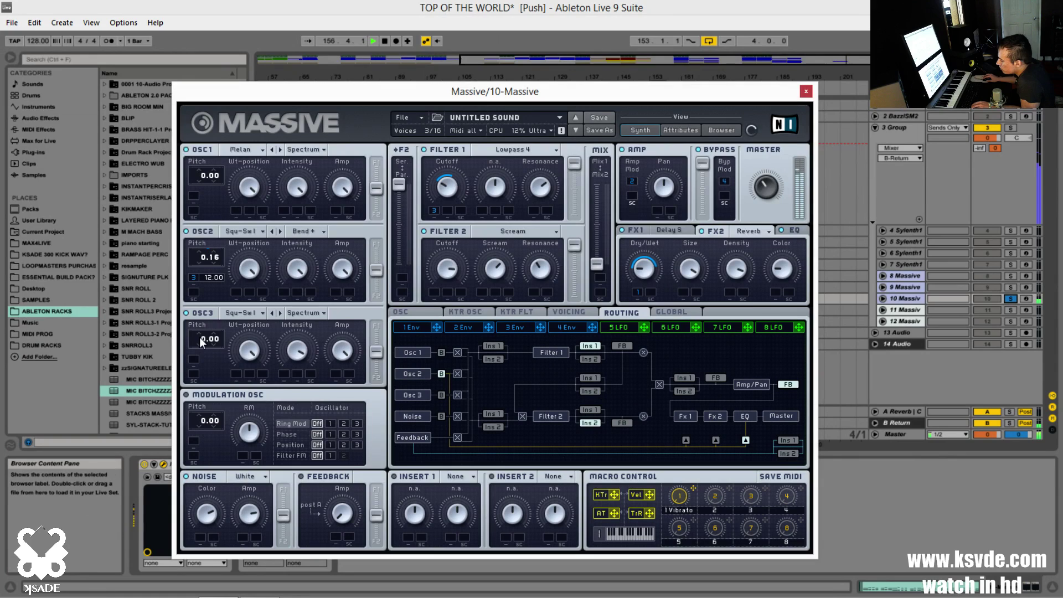
drag(199, 337, 231, 340)
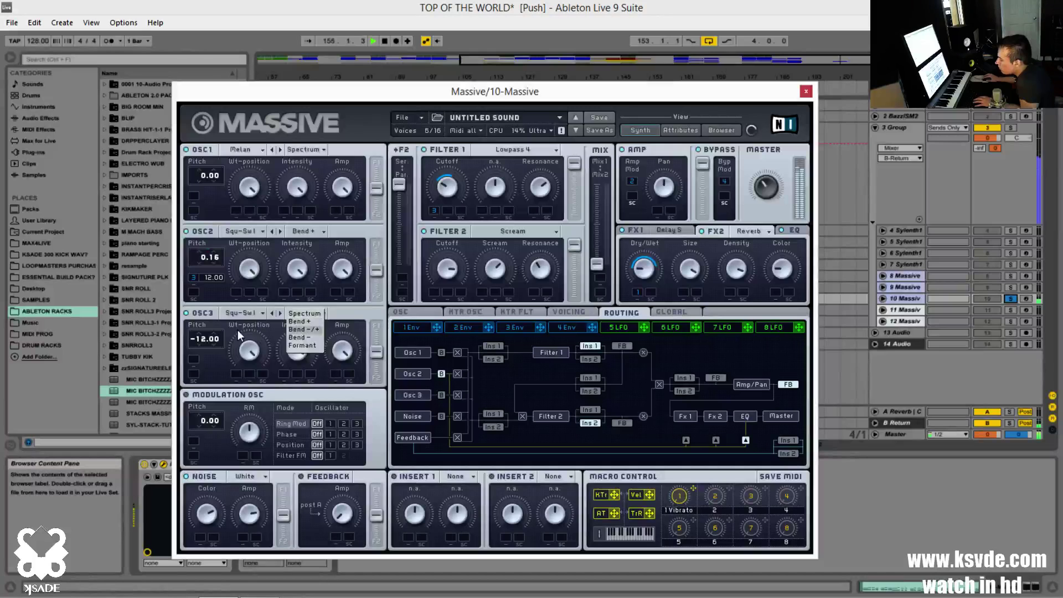
Step: Switch Osc 2 to Bend - mode and modulate its Wt-position and Intensity with Env 2
click(308, 232)
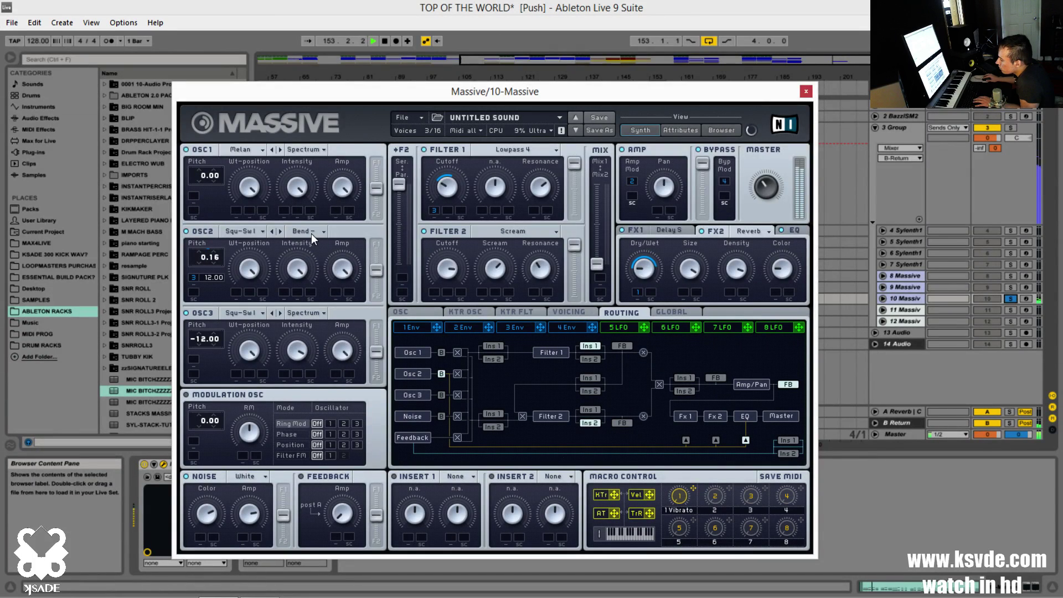
drag(251, 297, 239, 381)
drag(490, 328, 241, 299)
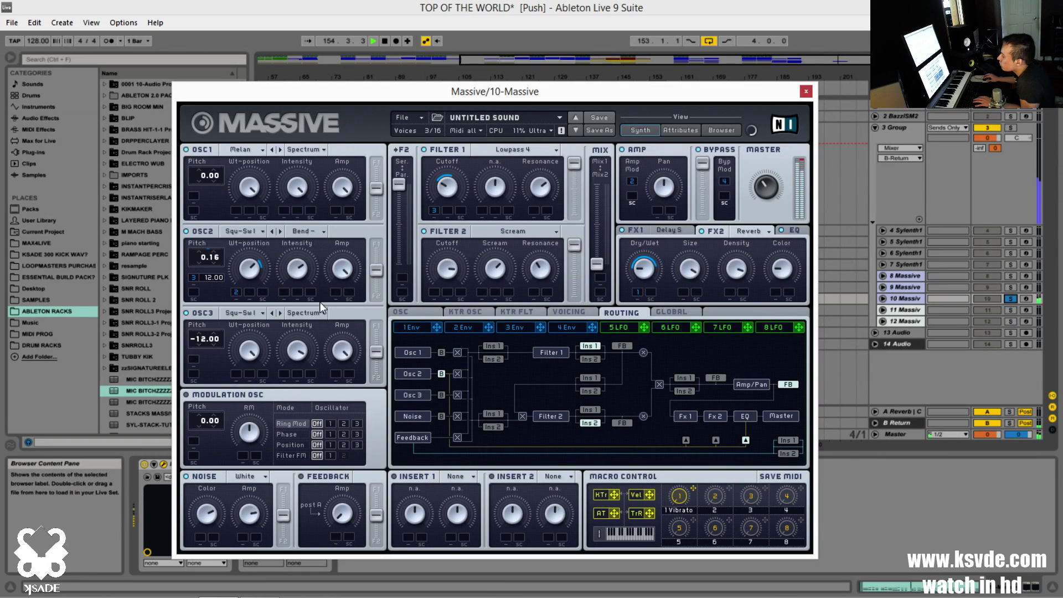
drag(490, 327, 290, 271)
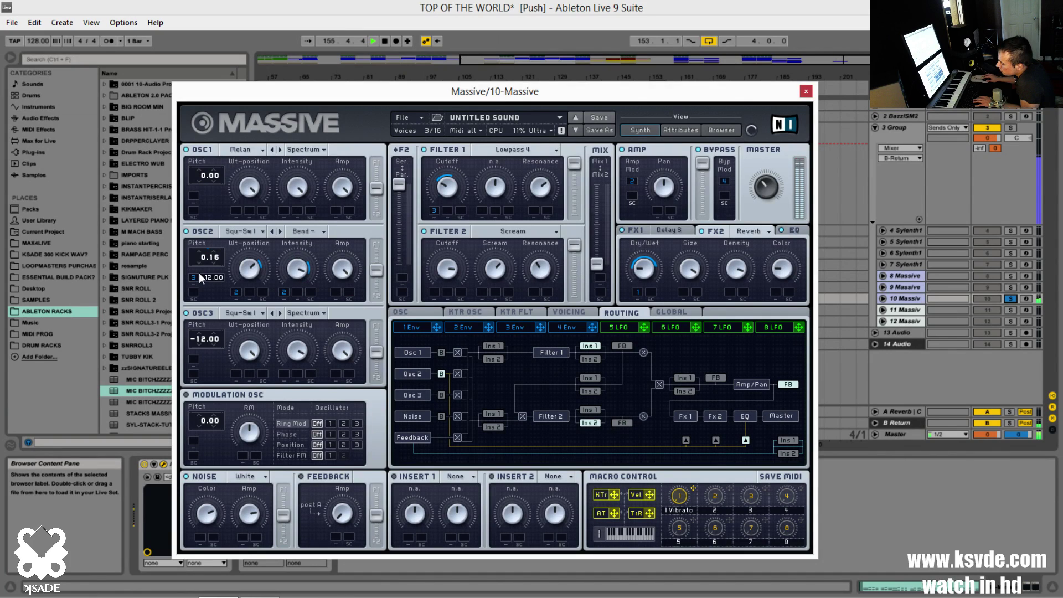
Step: Set Osc 2's Env 3 pitch modulation to 24.00, lengthen Env 3's decay and push the bypass level to maximum
mouse_move(205, 278)
mouse_down()
mouse_move(214, 270)
mouse_move(208, 278)
mouse_up()
click(513, 328)
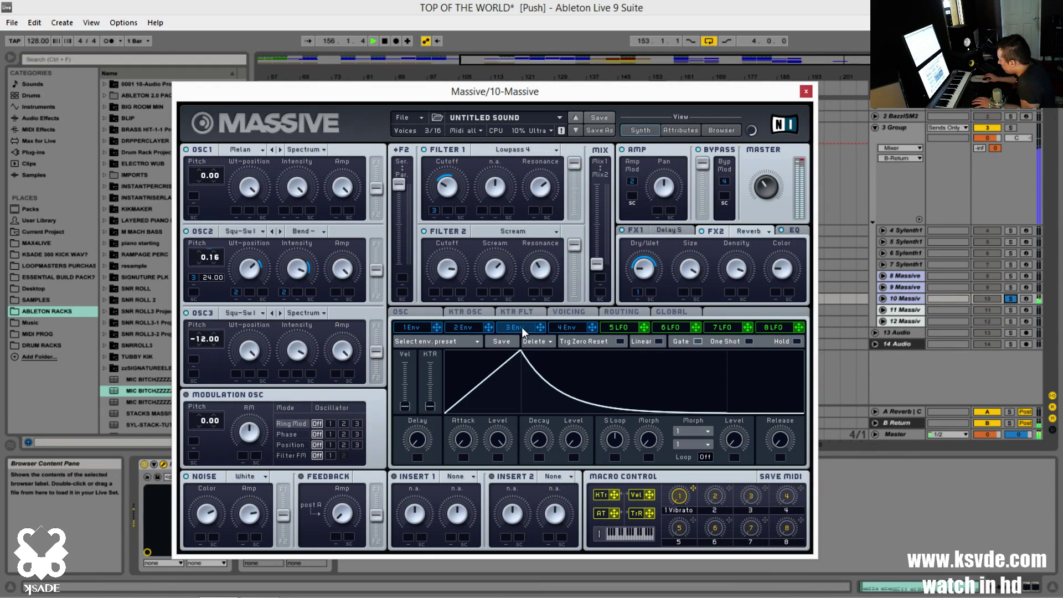
mouse_move(538, 440)
mouse_down()
mouse_move(553, 421)
mouse_move(545, 427)
mouse_up()
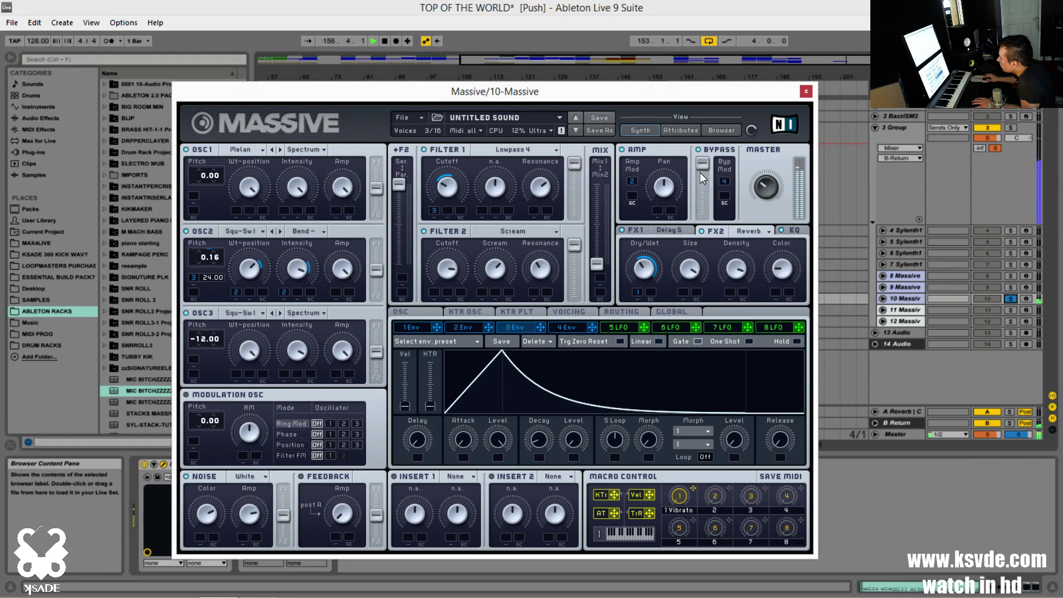
drag(710, 175, 700, 83)
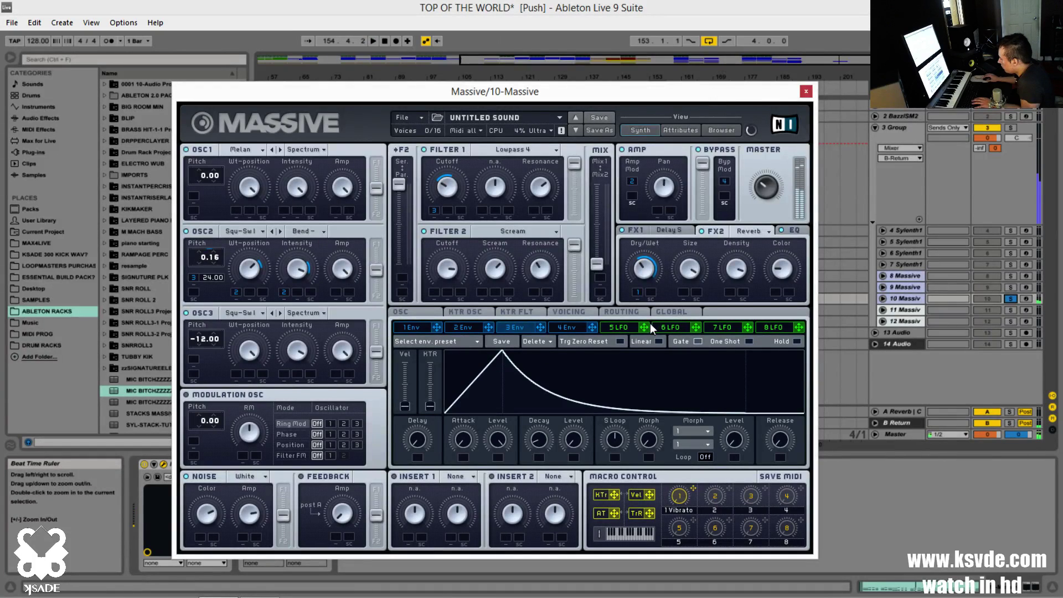
Step: Assign modulator 5 to the Amp's second modulation slot as a Performer, stop playback and unsolo track 10
drag(644, 326, 632, 196)
click(621, 327)
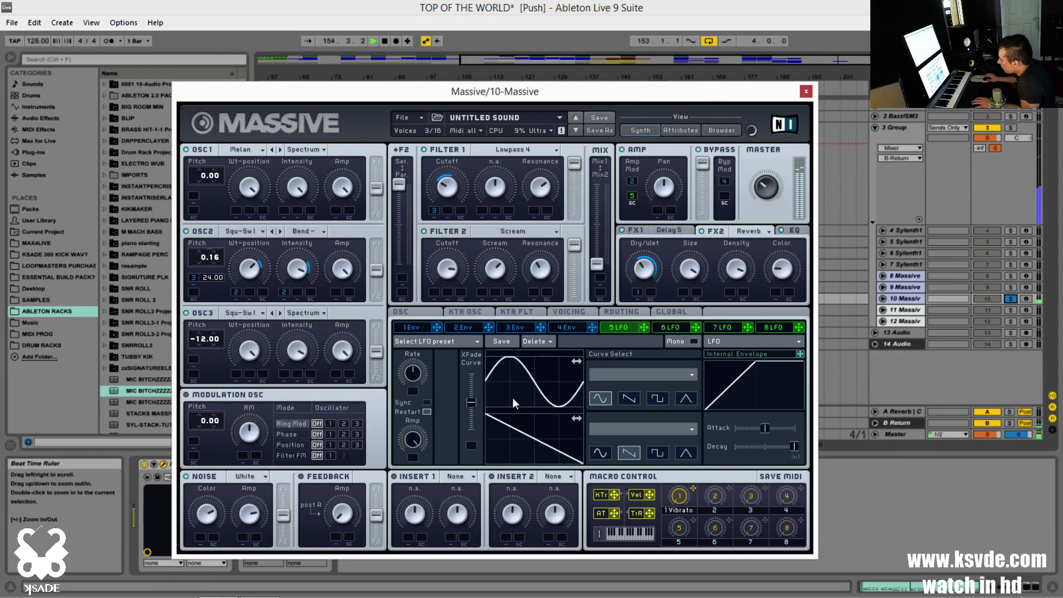
click(733, 344)
click(735, 360)
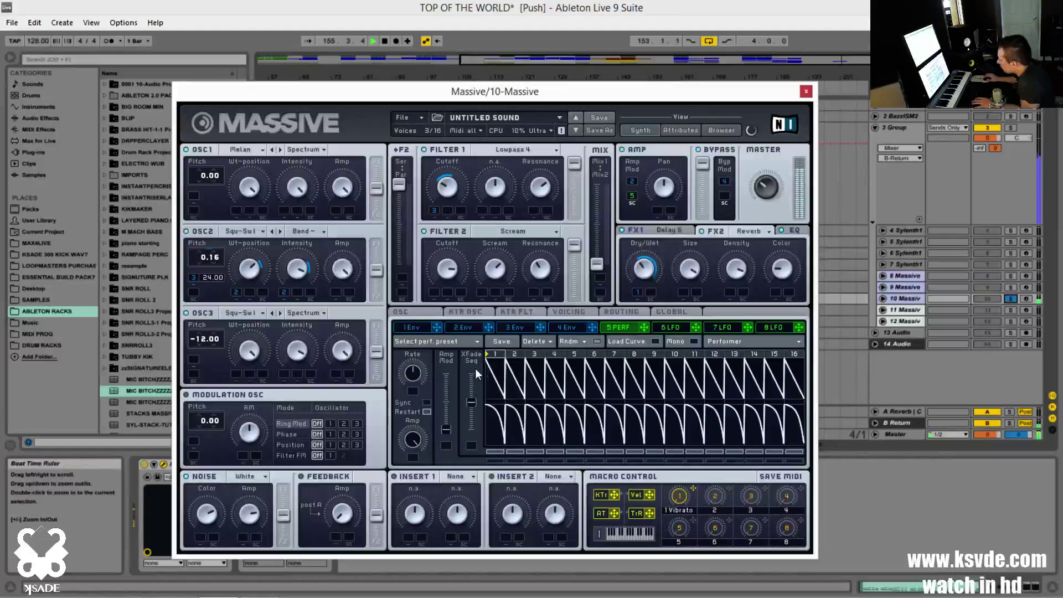
key(space)
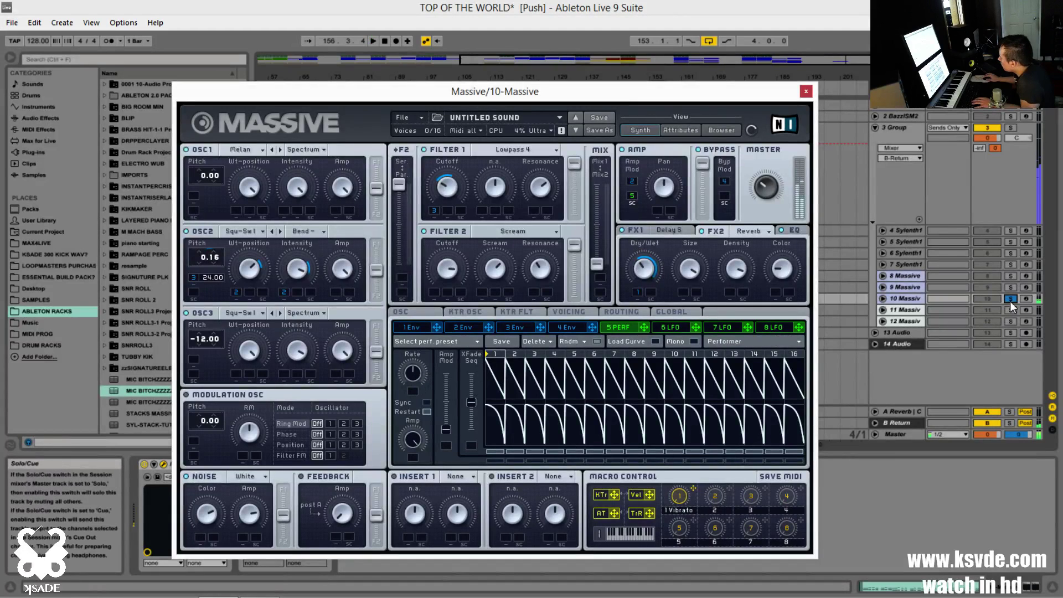
click(1011, 298)
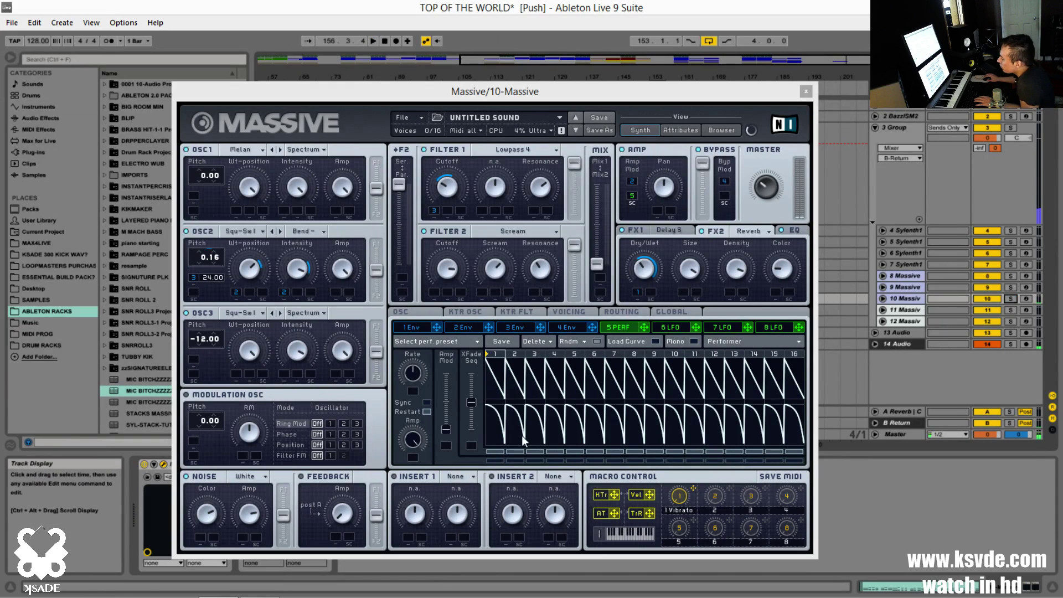
Step: In the voicing settings, move the unison Pitch Cutoff spread to its maximum with an upper limit of 0.14
click(679, 496)
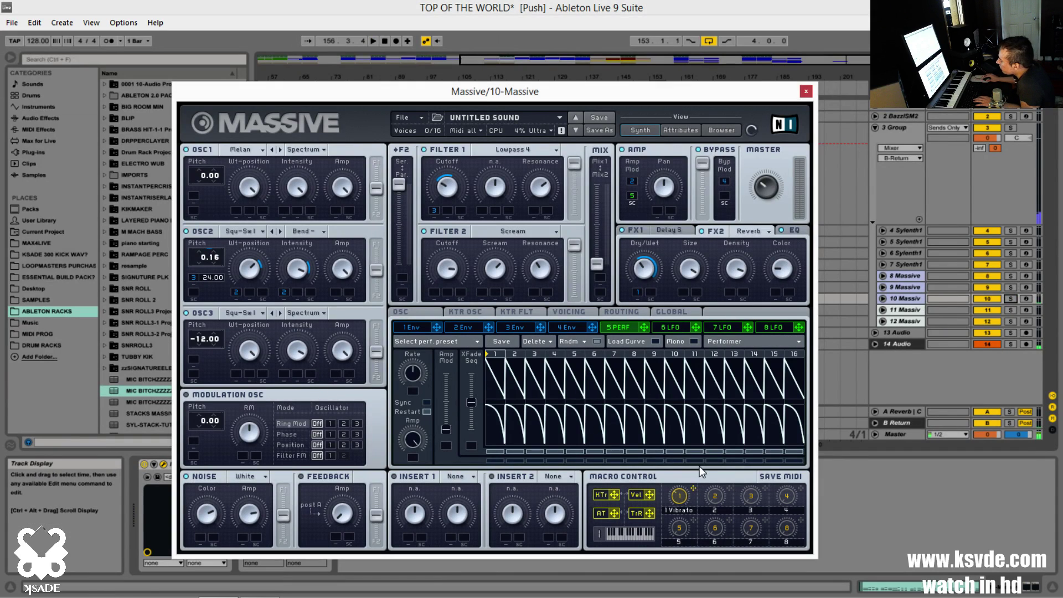
click(567, 312)
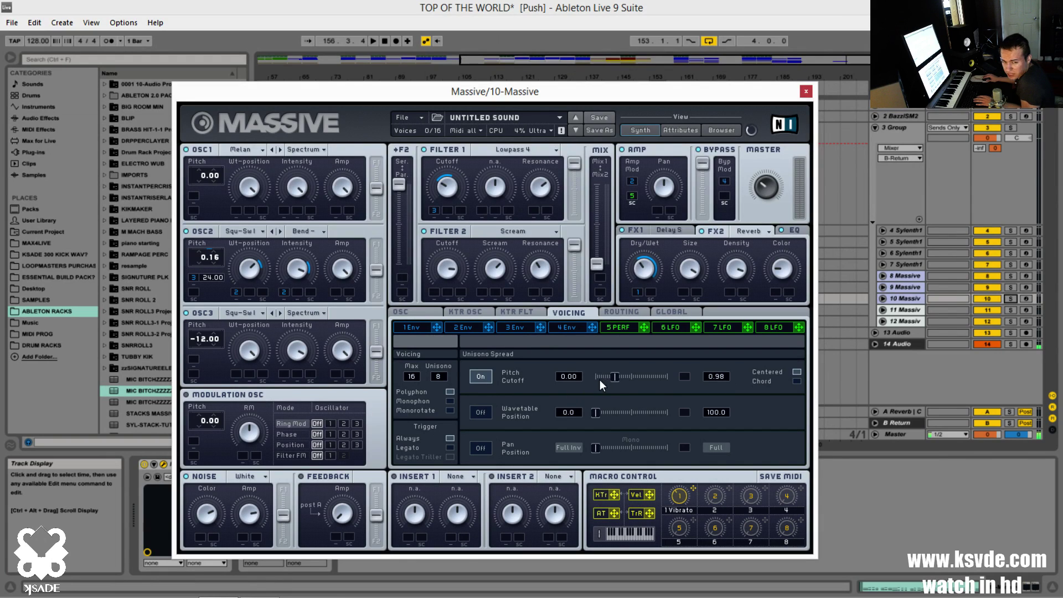
drag(616, 387, 851, 397)
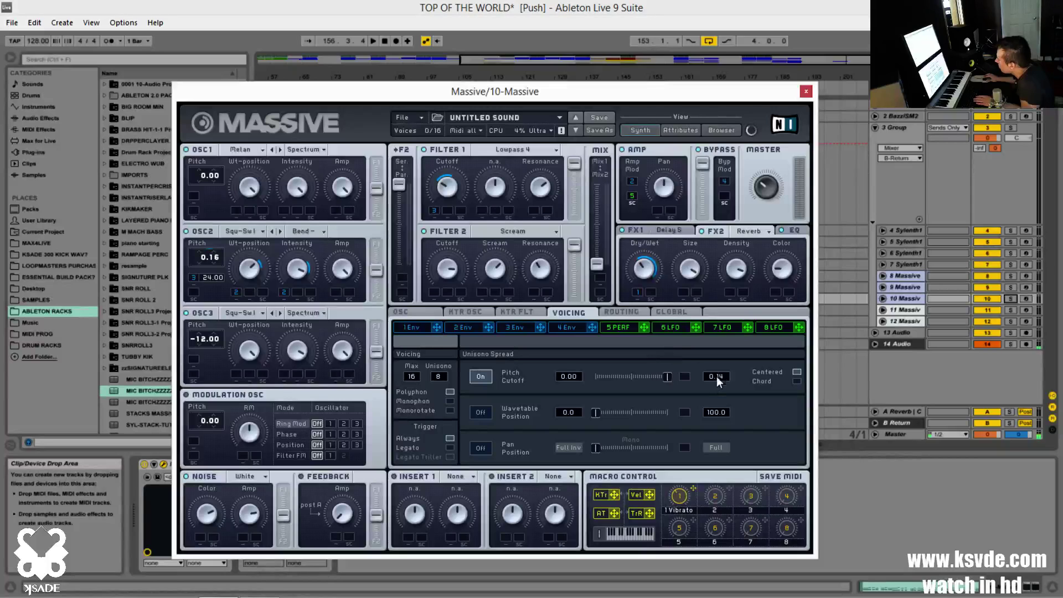
Step: Enable the unison Pan Position spread and shift its amount slightly away from the Full Inv end
click(475, 448)
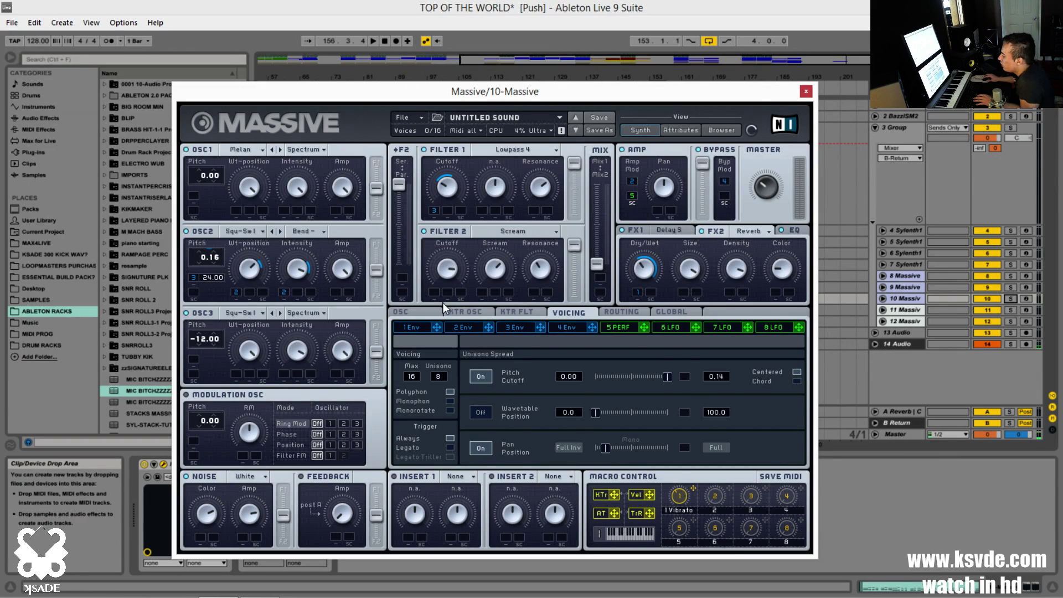
Step: Look through the oscillator, voicing and global settings pages of the patch, and close the Massive window
click(426, 316)
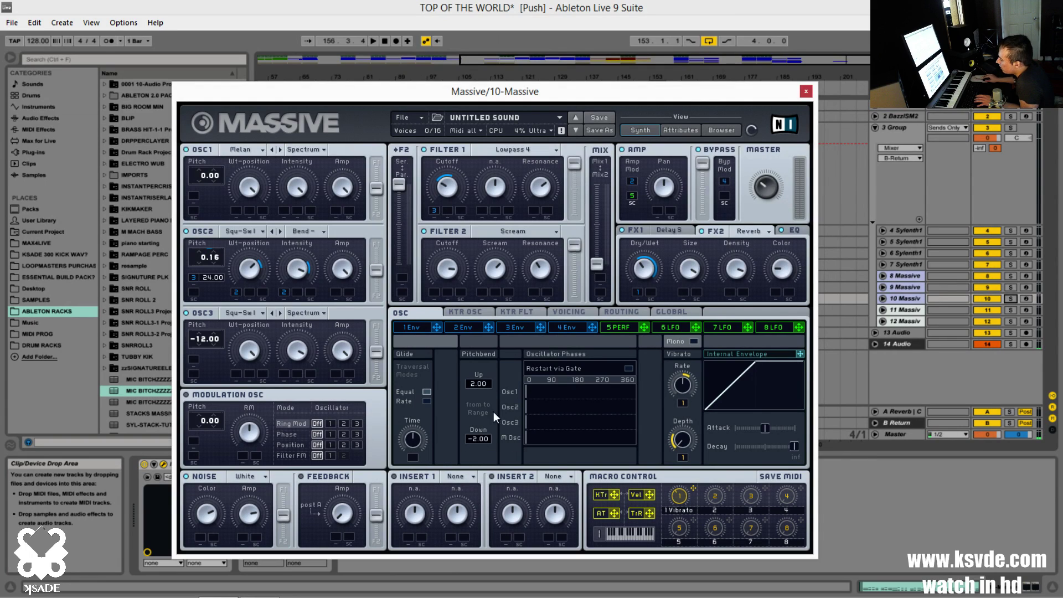
click(617, 313)
click(574, 314)
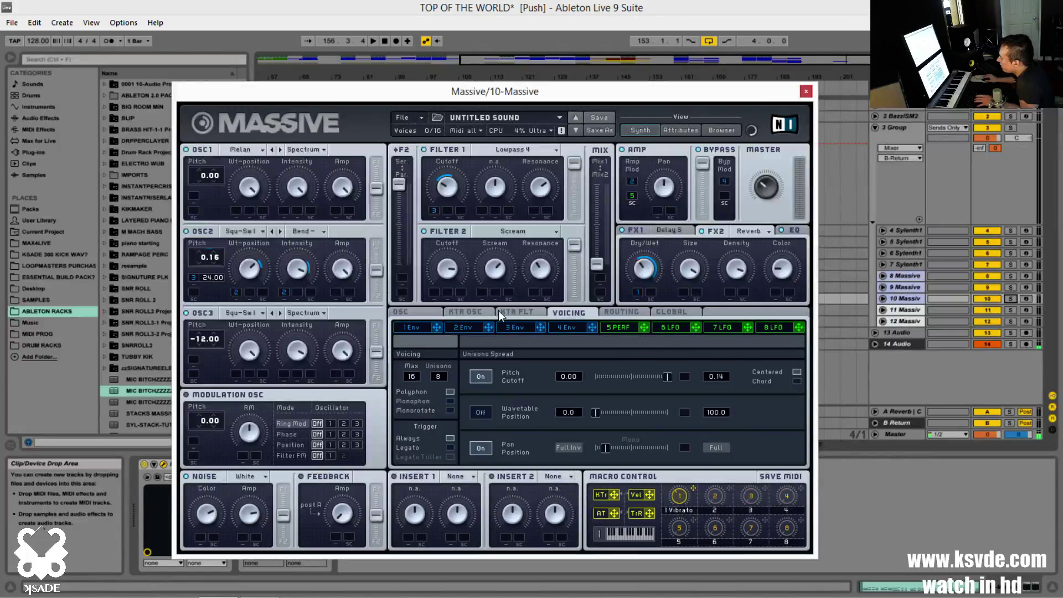
click(498, 310)
click(416, 311)
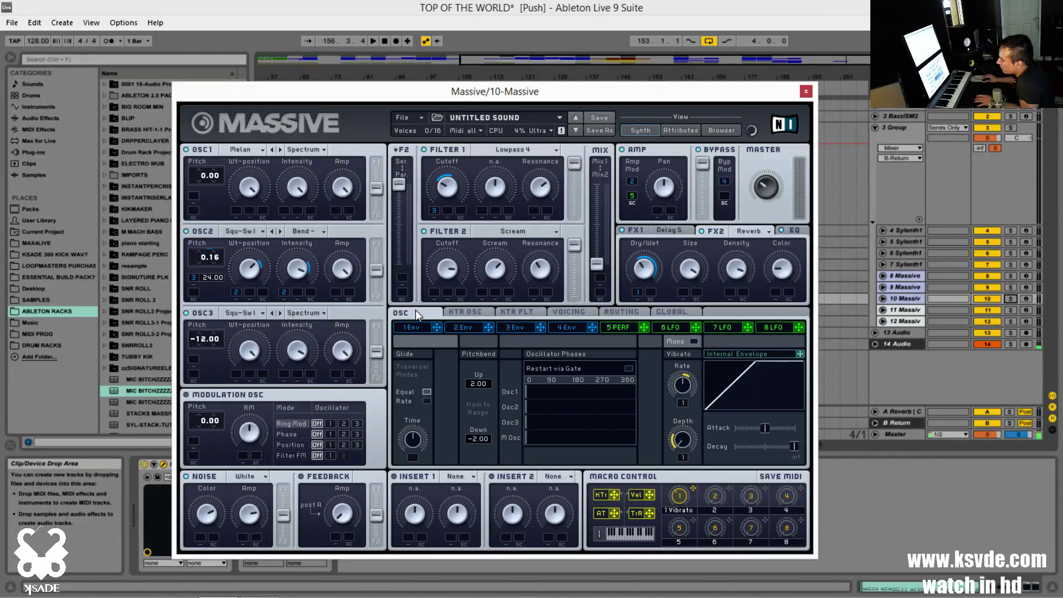
click(683, 315)
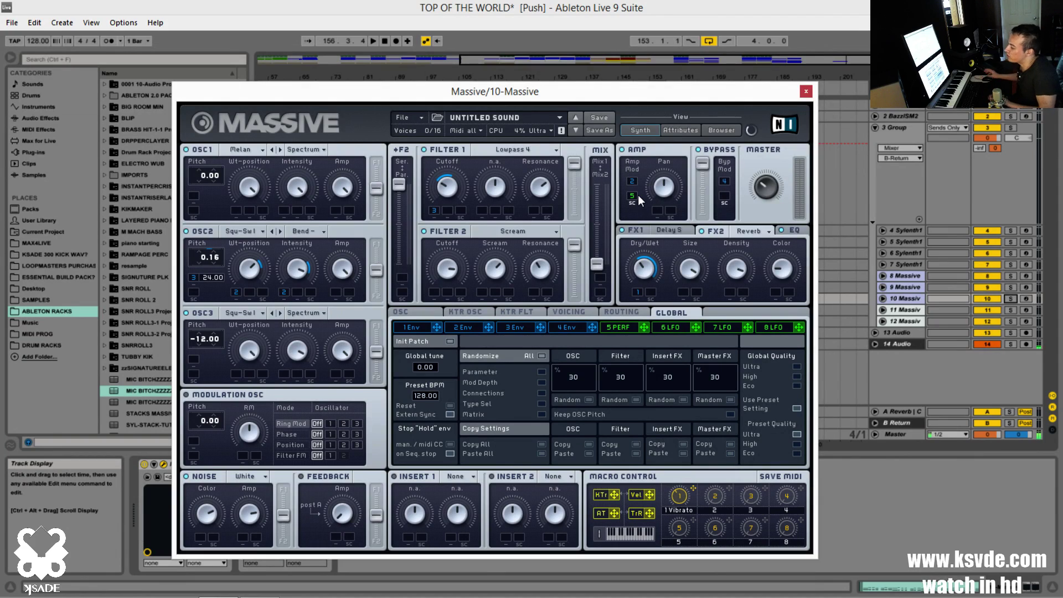
click(806, 91)
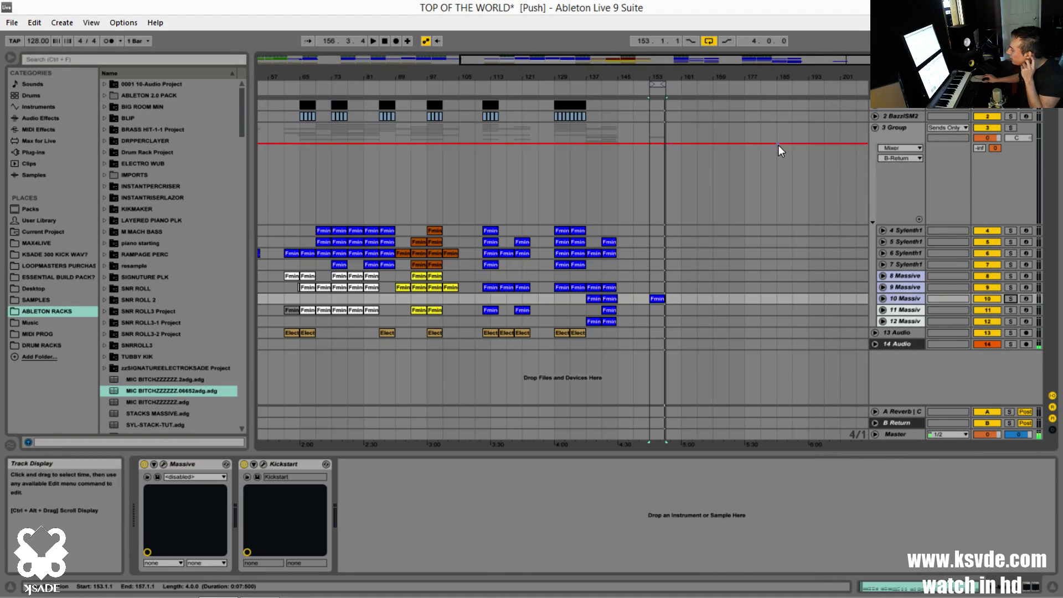